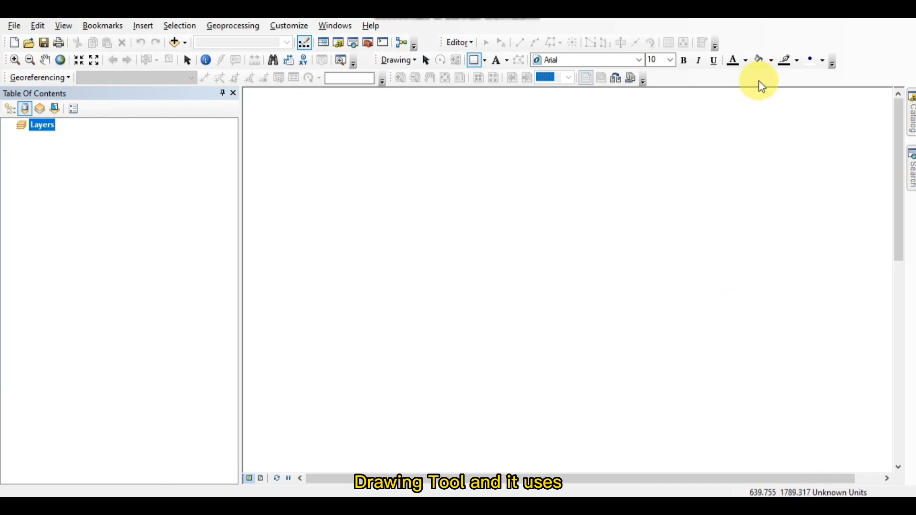
Step: Hide the Draw toolbar and turn it back on
right_click(793, 47)
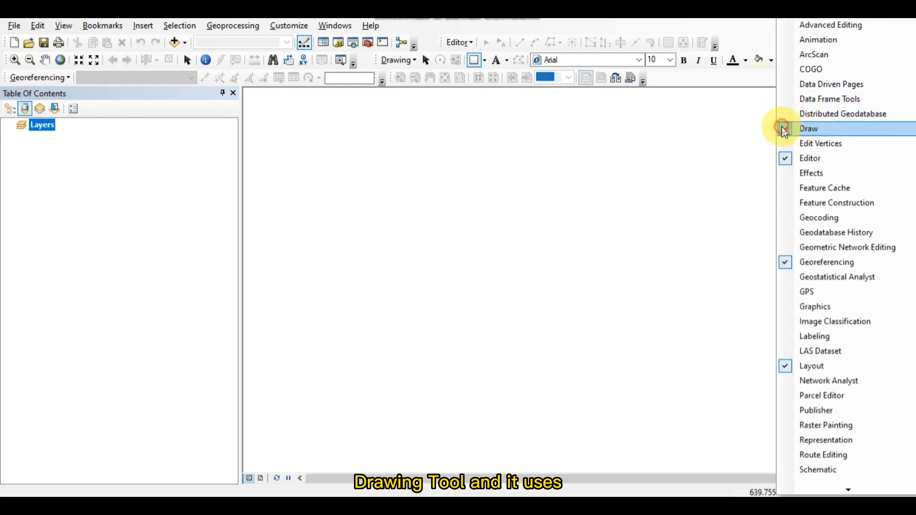
left_click(786, 130)
right_click(792, 35)
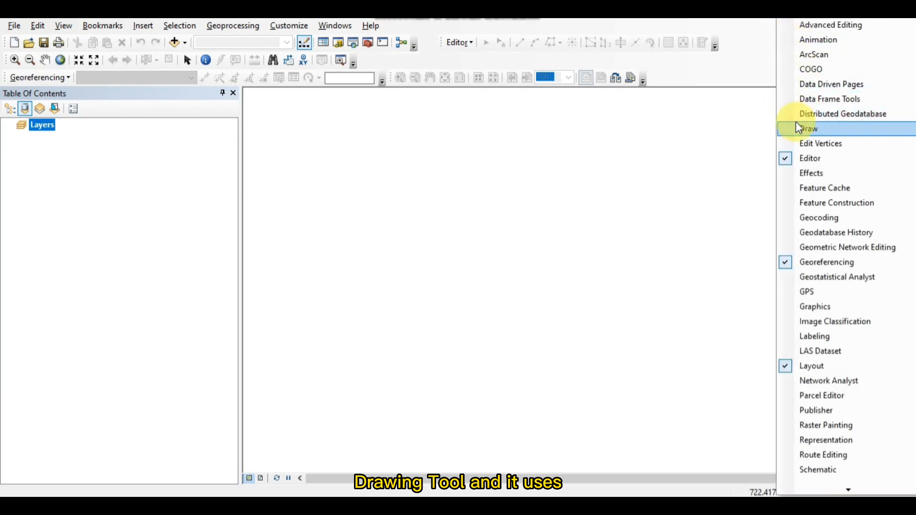
left_click(799, 128)
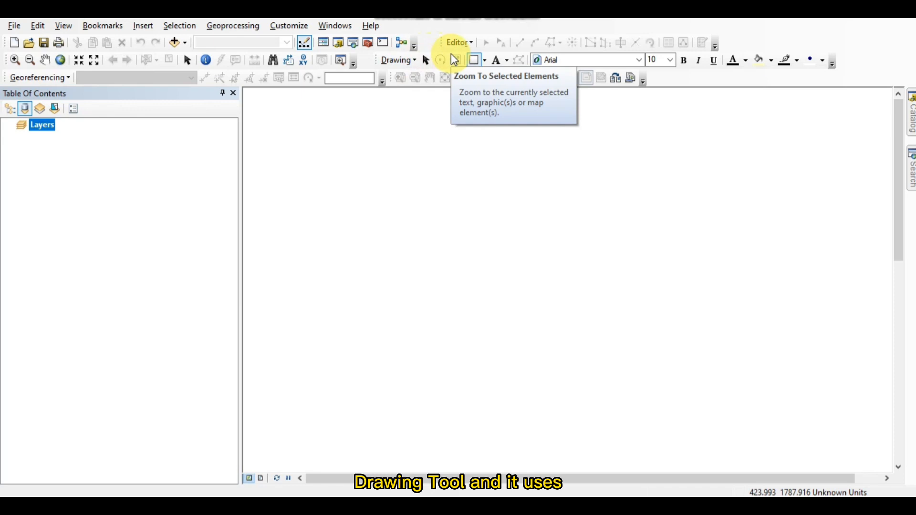
Step: Place a point marker graphic in the upper-left area of the empty map with the Marker tool
left_click(475, 60)
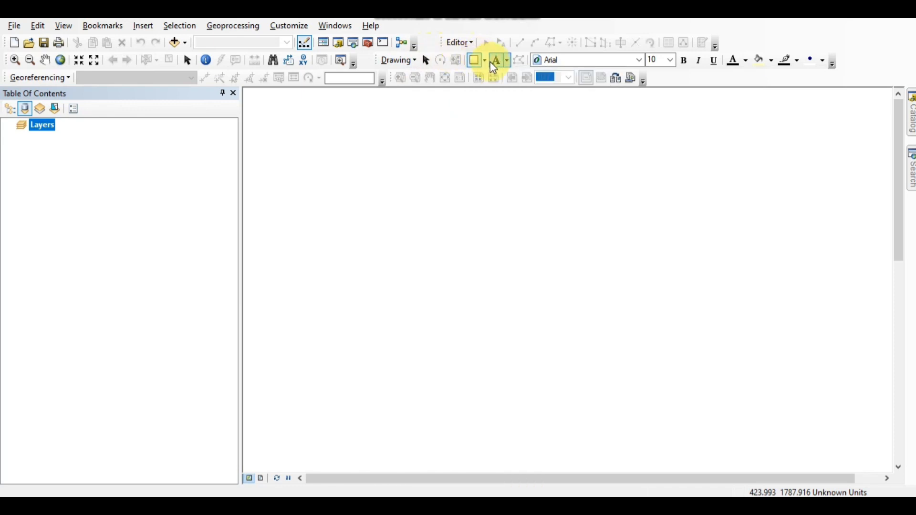
left_click(485, 61)
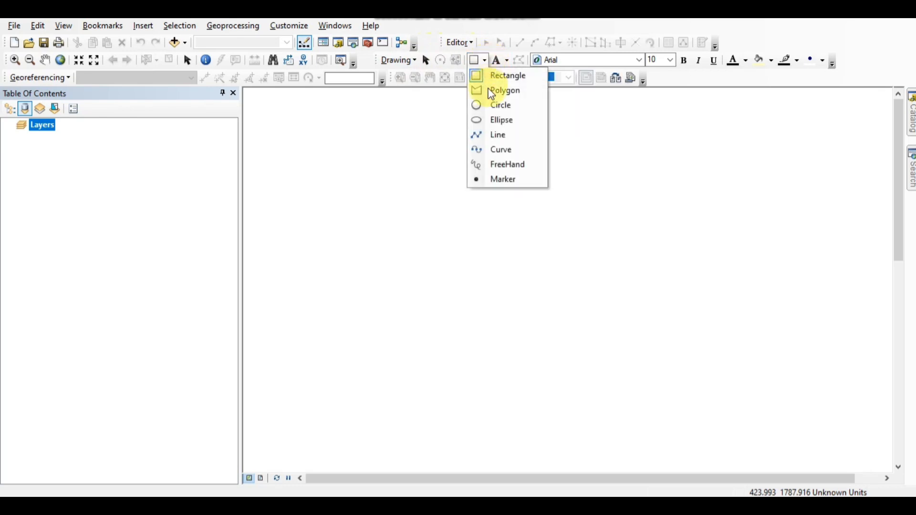
left_click(479, 180)
left_click(386, 172)
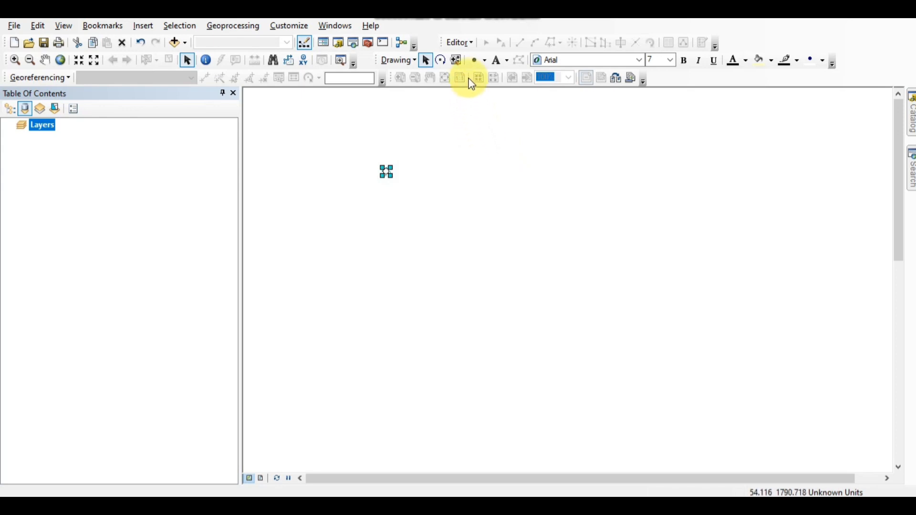
Step: Draw a horizontal rectangle graphic to the right of the point marker, nearly twice as wide as it is high
left_click(480, 64)
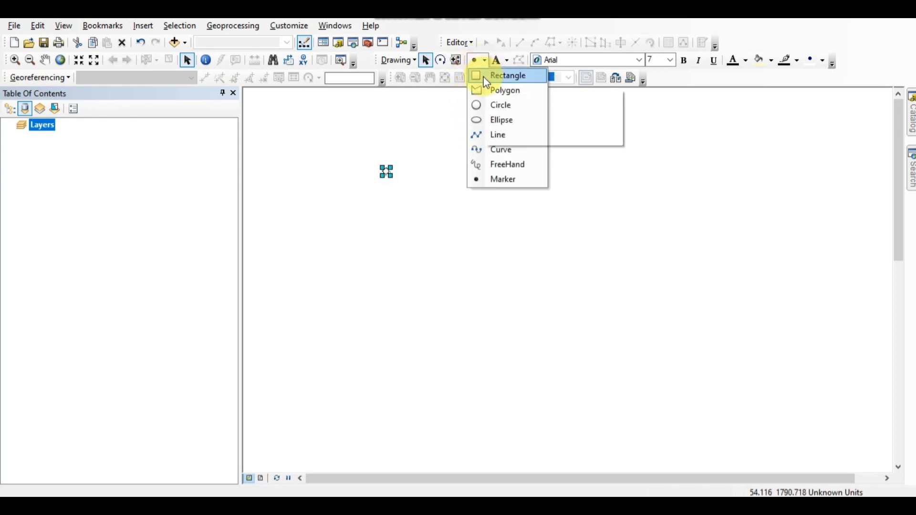
left_click(486, 75)
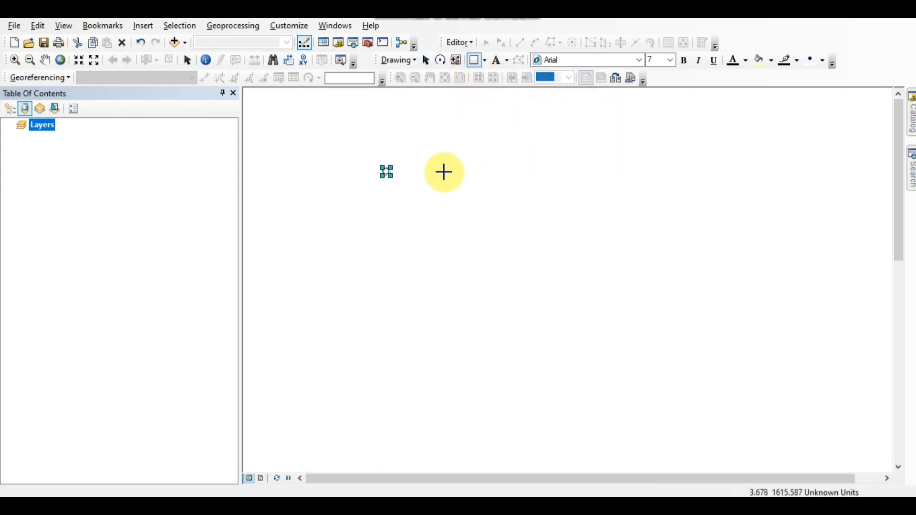
left_click_drag(444, 172, 608, 264)
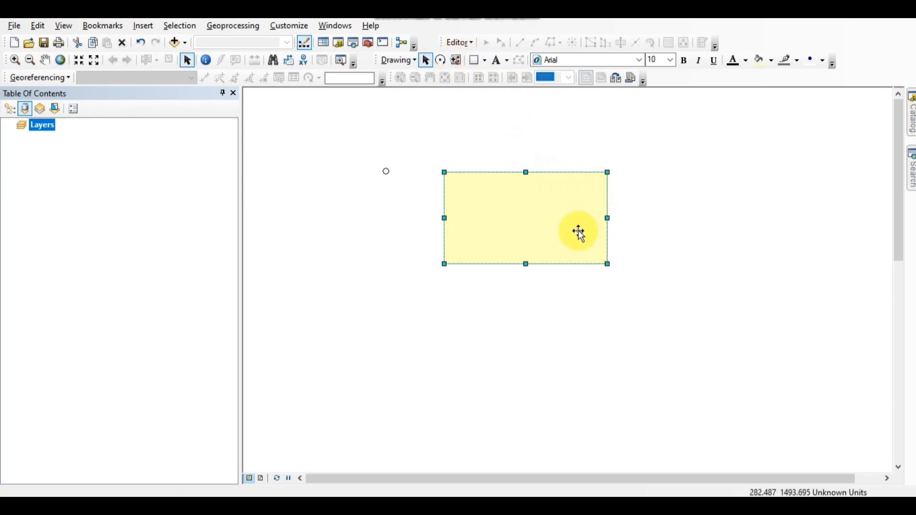
Step: Draw an irregular nine-vertex polygon with a deep notch in its left side, below and left of the rectangle, and deselect it
left_click(486, 56)
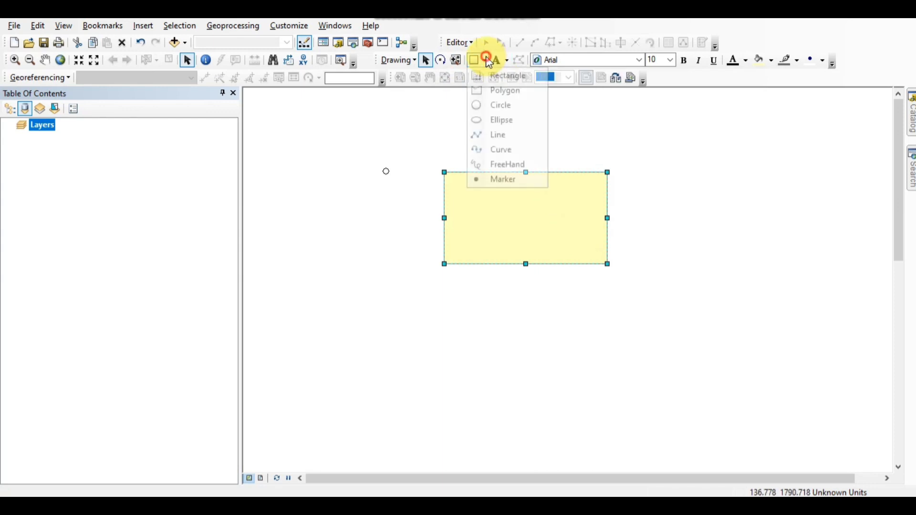
left_click(487, 90)
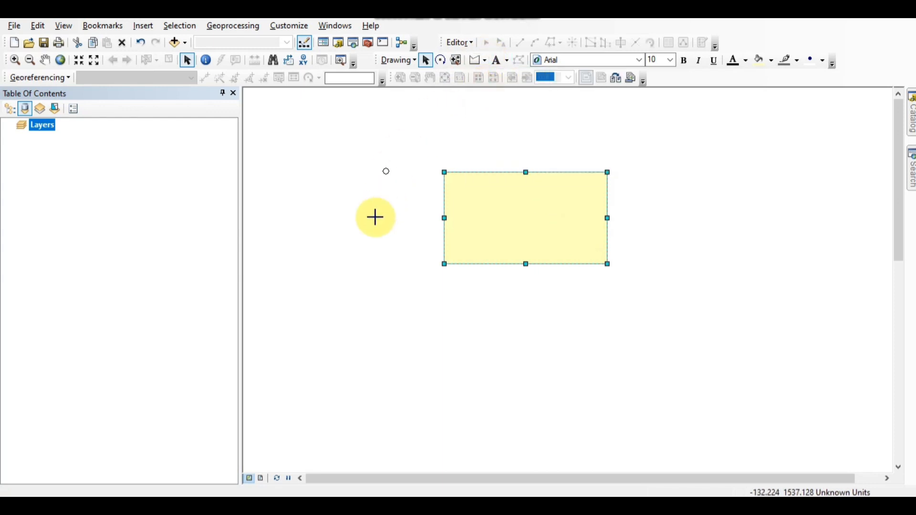
left_click(343, 300)
left_click(410, 286)
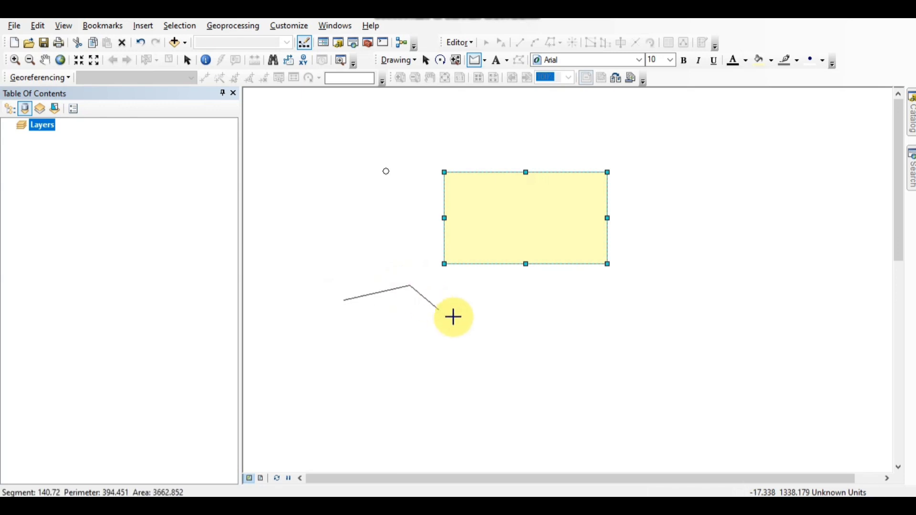
left_click(507, 341)
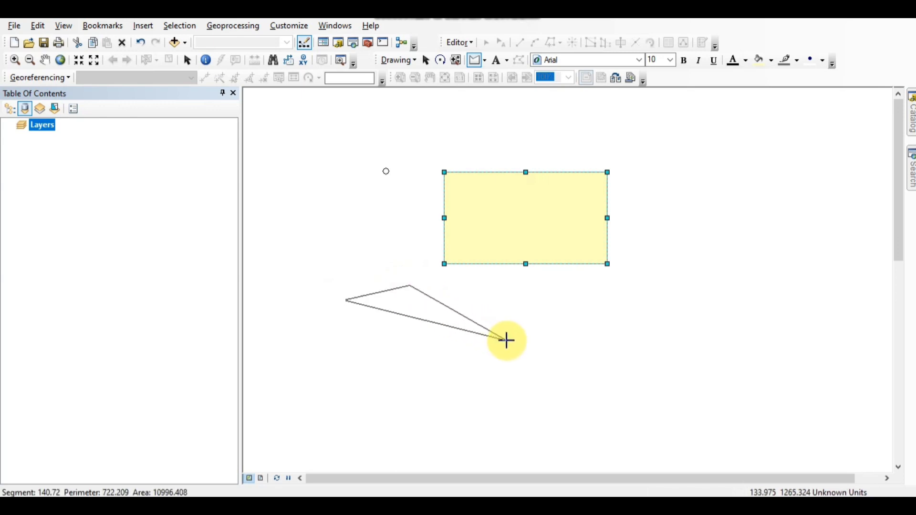
left_click(450, 391)
left_click(334, 348)
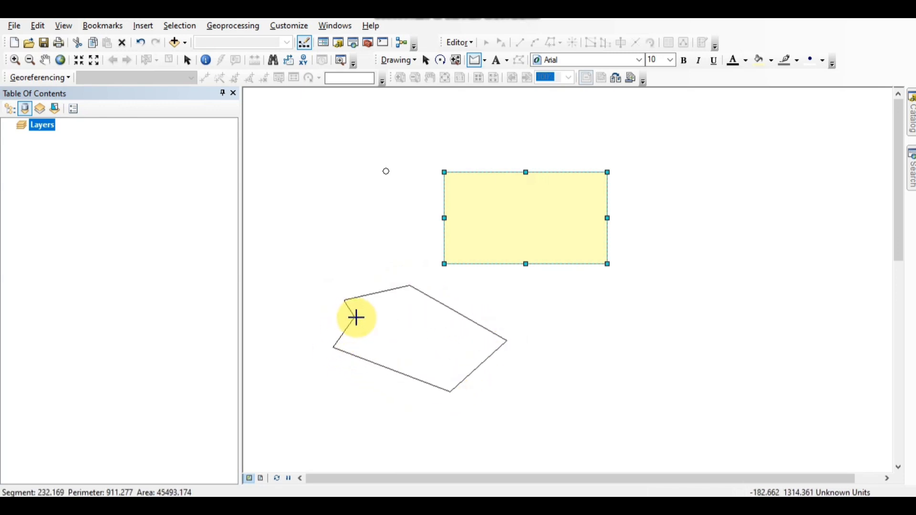
left_click(439, 360)
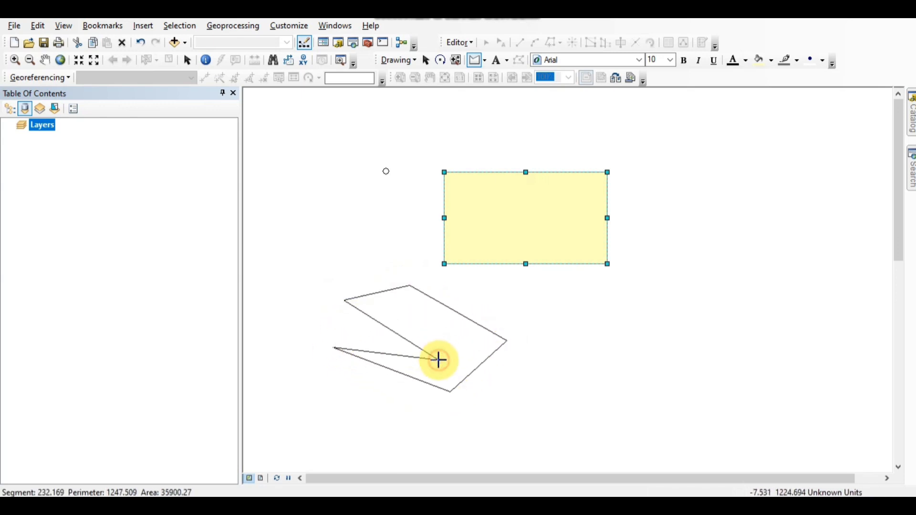
left_click(380, 324)
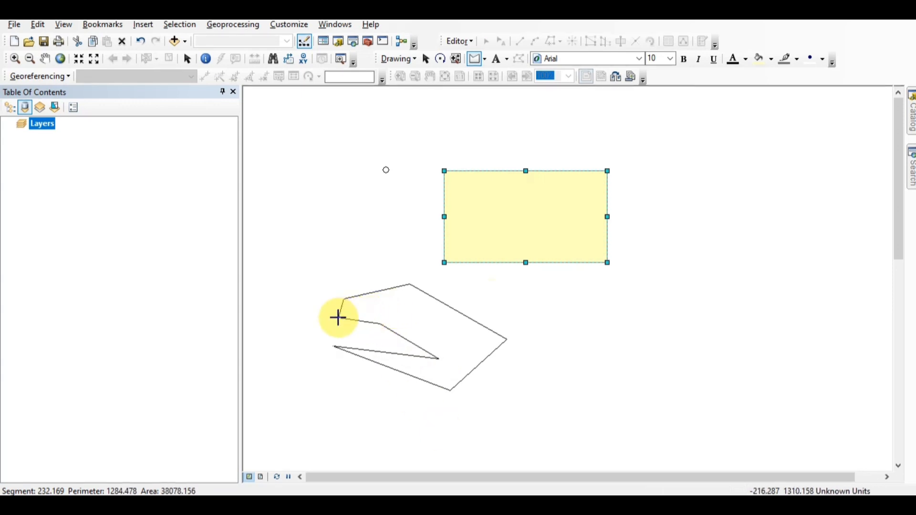
double_click(312, 254)
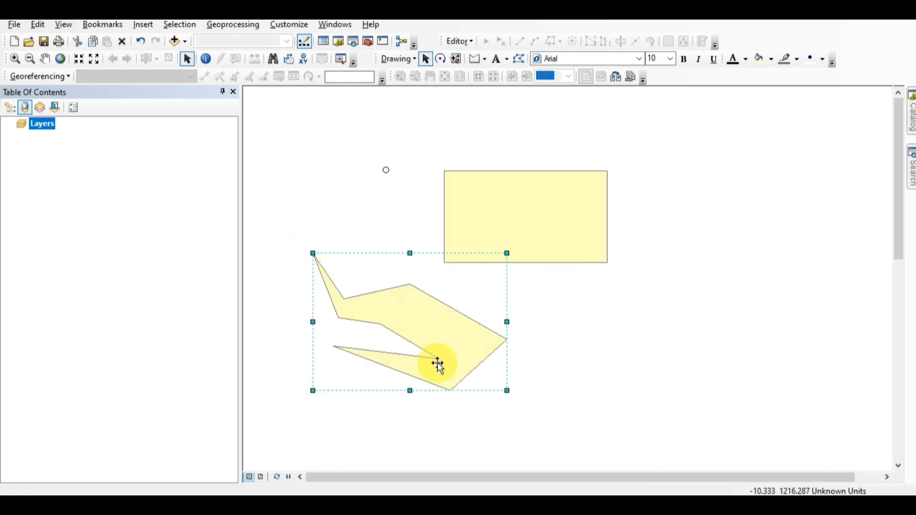
left_click(630, 280)
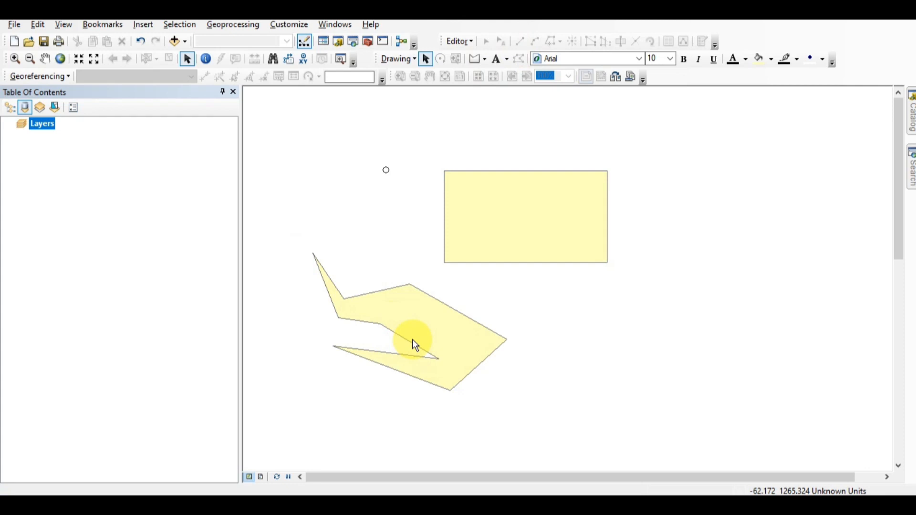
Step: Draw a circle graphic, shrink it to about half its drawn diameter and place it to the right of the rectangle
left_click(483, 60)
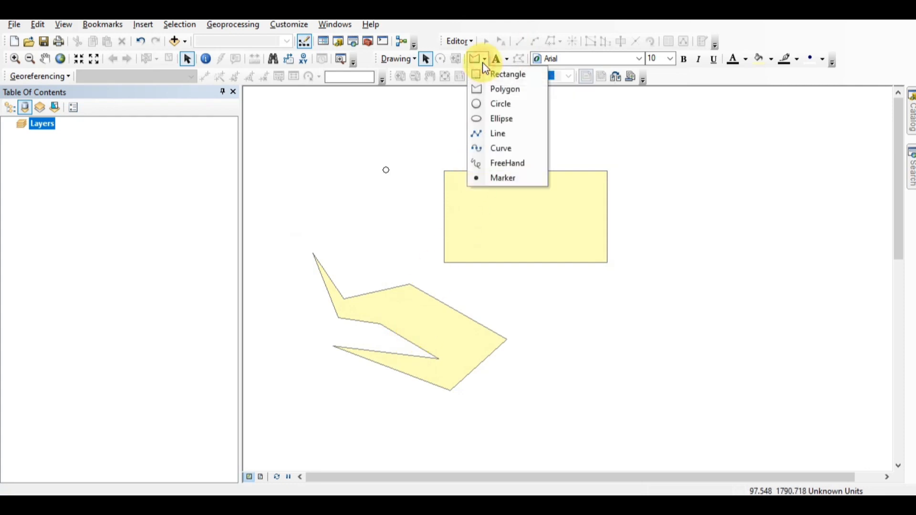
left_click(483, 105)
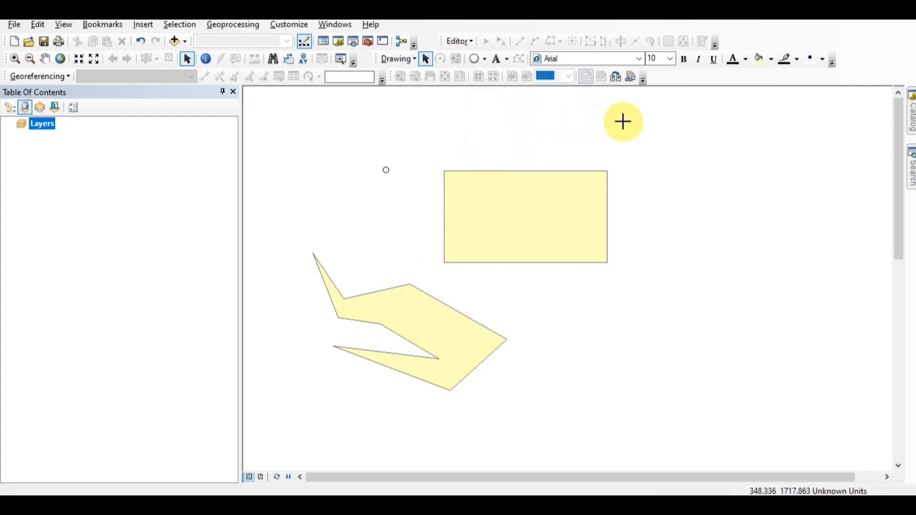
left_click_drag(623, 121, 794, 246)
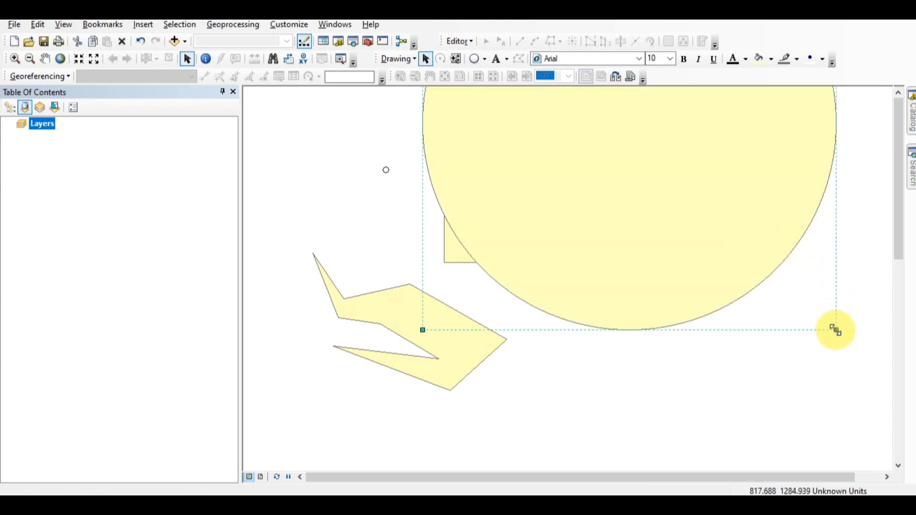
left_click_drag(836, 330, 648, 142)
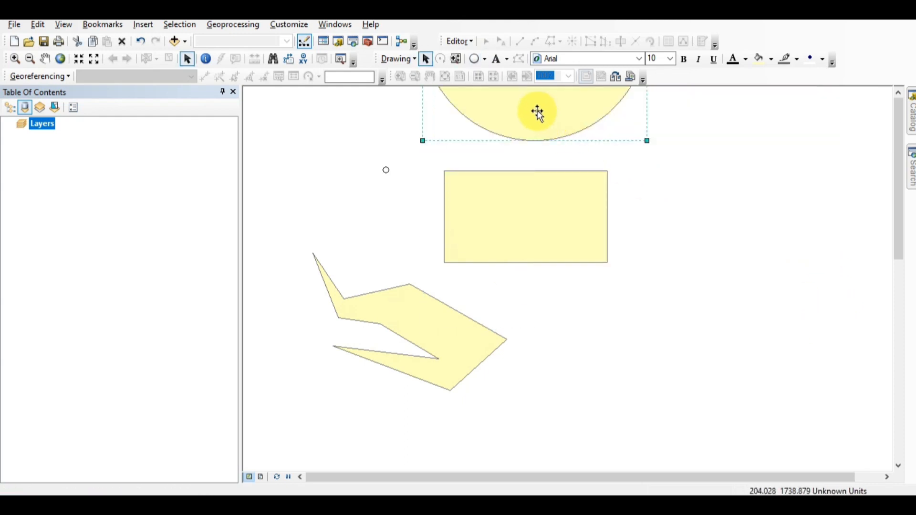
left_click_drag(538, 112, 783, 278)
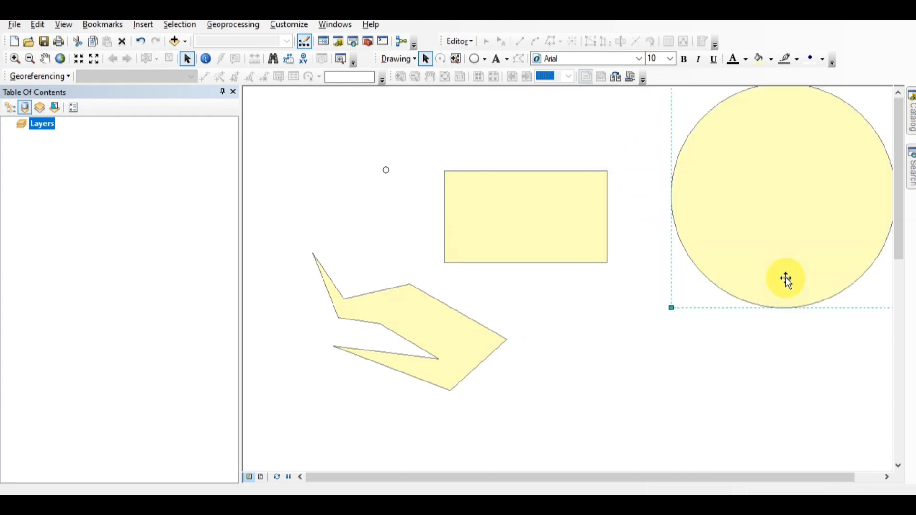
Step: Draw a wide, flat ellipse graphic in the lower part of the map, between the polygon and the circle
left_click(483, 59)
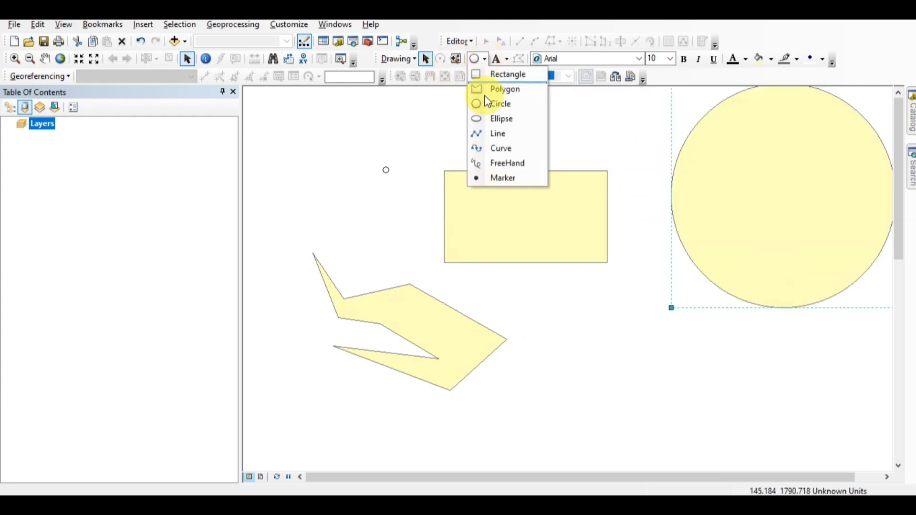
left_click(492, 118)
left_click_drag(559, 385, 754, 440)
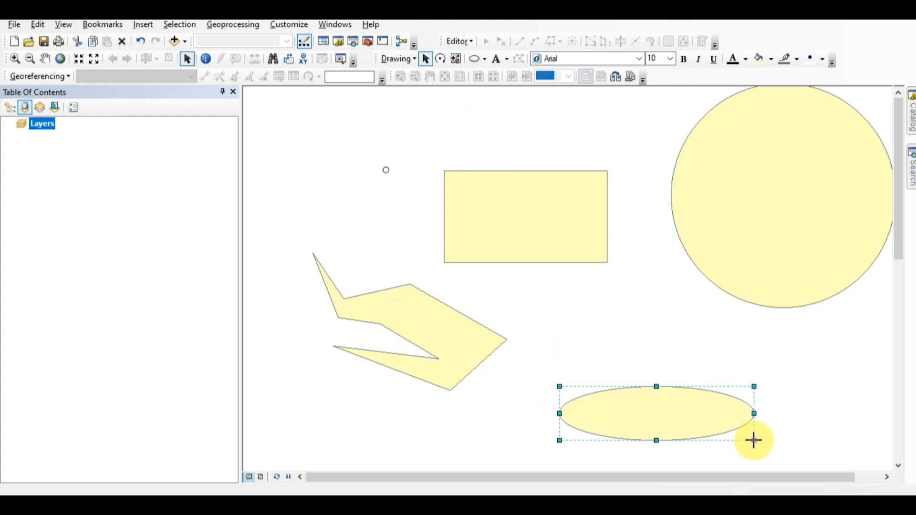
Step: Draw a nearly horizontal straight line graphic above the point marker and the rectangle
left_click(483, 59)
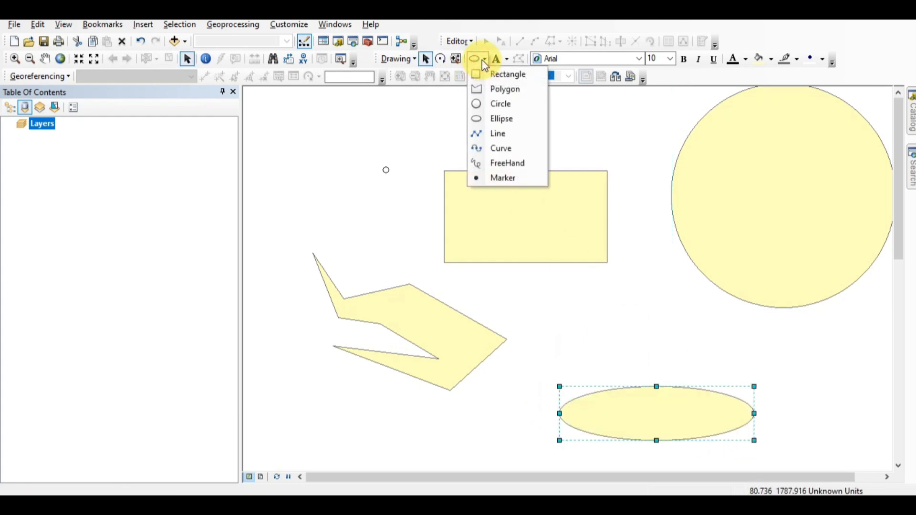
left_click(499, 133)
left_click(356, 147)
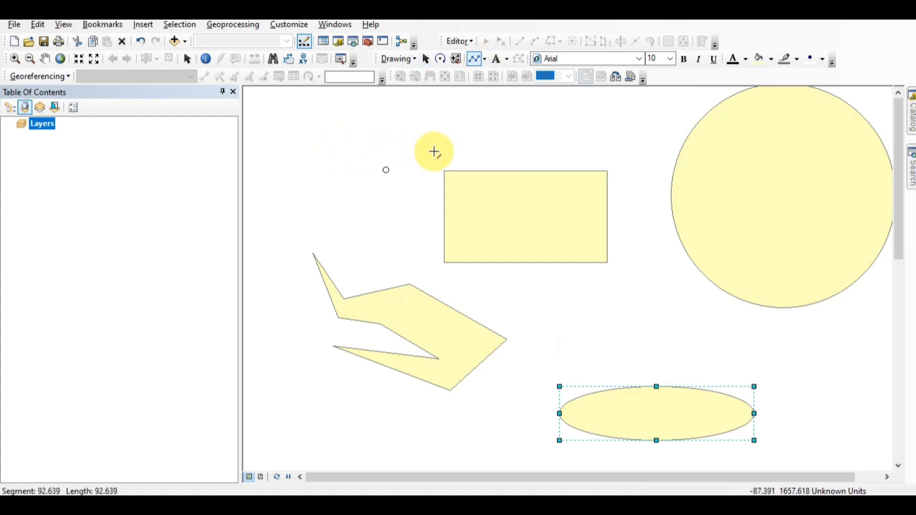
double_click(567, 140)
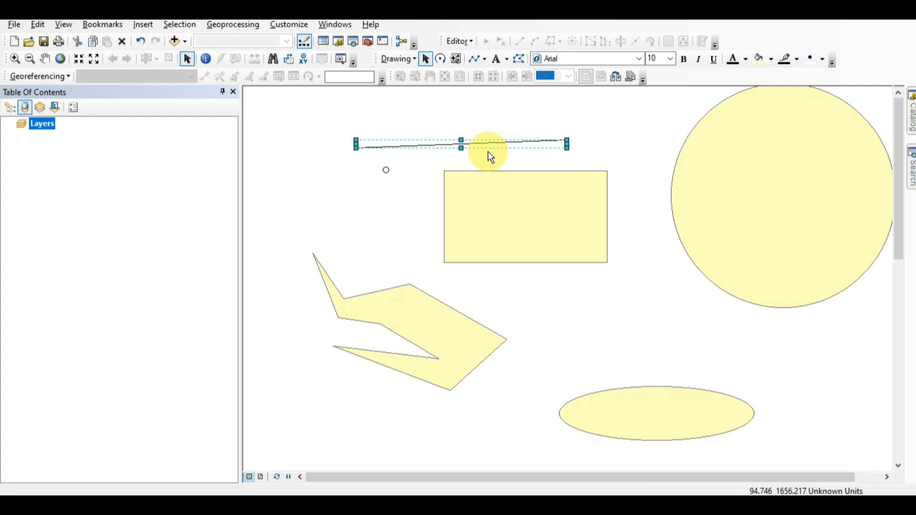
Step: Draw a looping FreeHand line between the point marker and the polygon, to the left of the rectangle
left_click(487, 61)
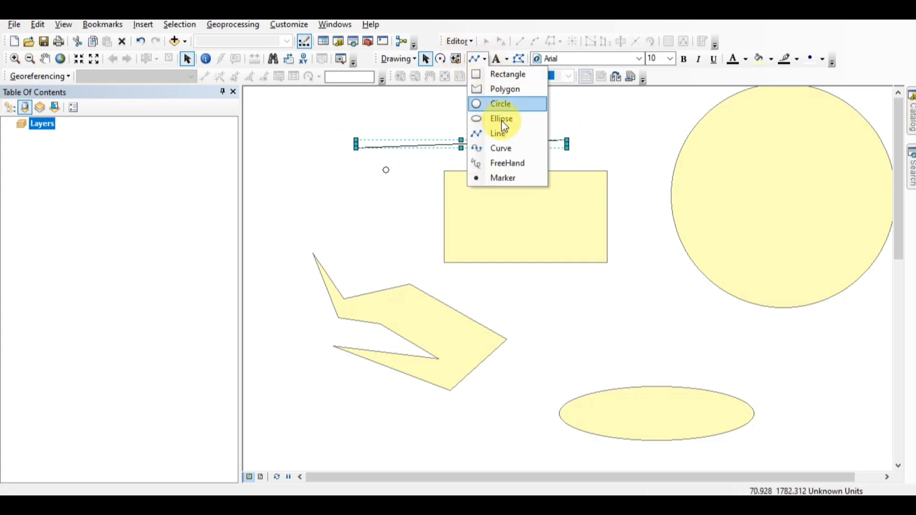
left_click(501, 163)
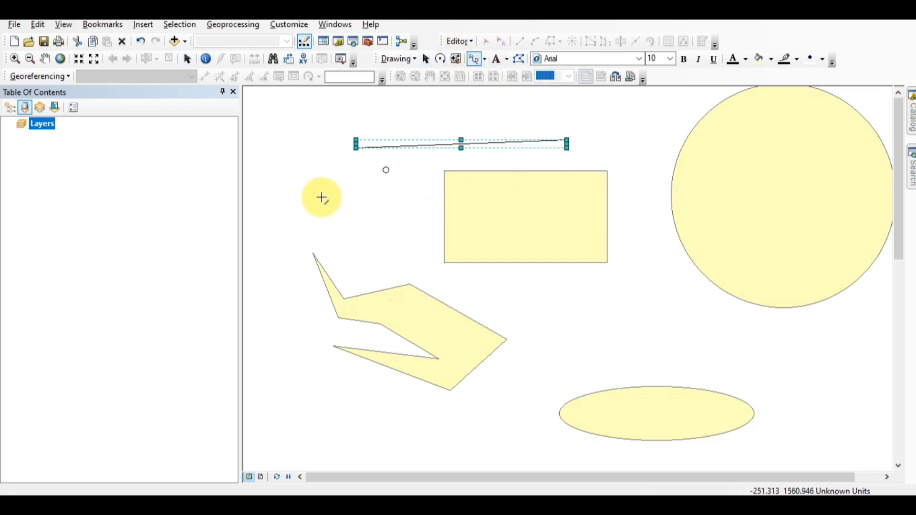
left_click(358, 204)
mouse_move(358, 204)
left_mouse_down()
mouse_move(425, 201)
mouse_move(364, 178)
mouse_move(328, 252)
mouse_move(353, 241)
mouse_move(406, 261)
left_mouse_up()
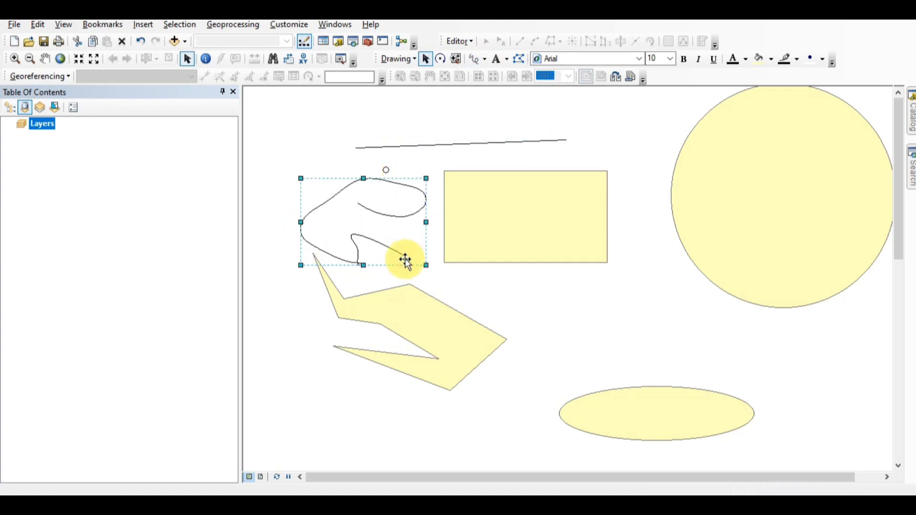
Step: Activate the Rotate tool briefly, return to Select Elements, and select the rectangle followed by the large circle
left_click(440, 59)
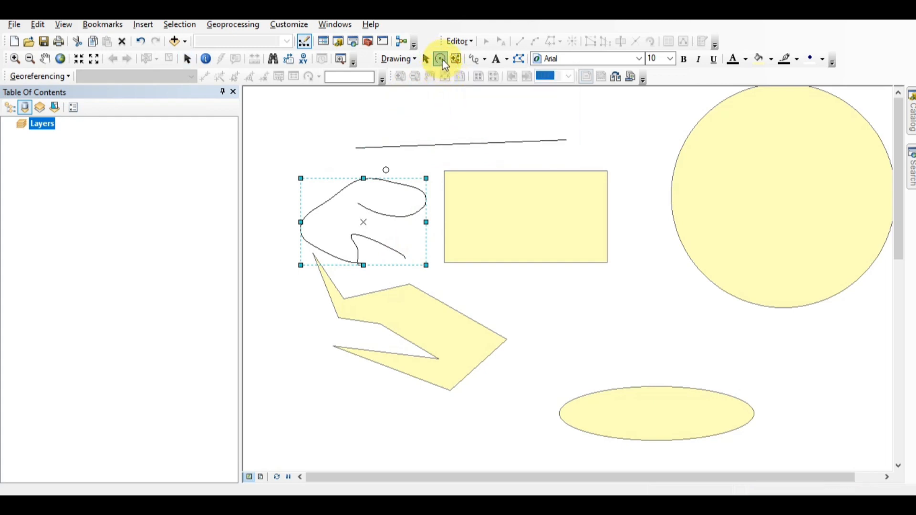
left_click(442, 59)
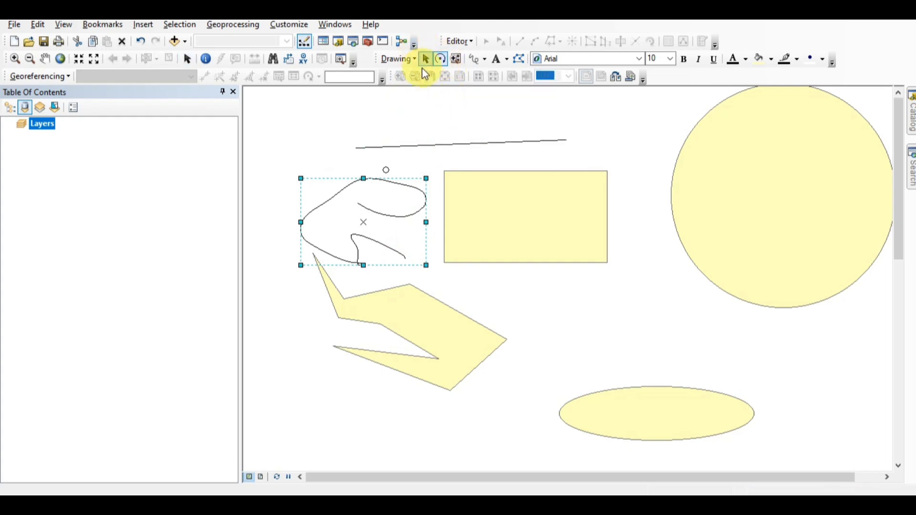
left_click(425, 59)
left_click(492, 189)
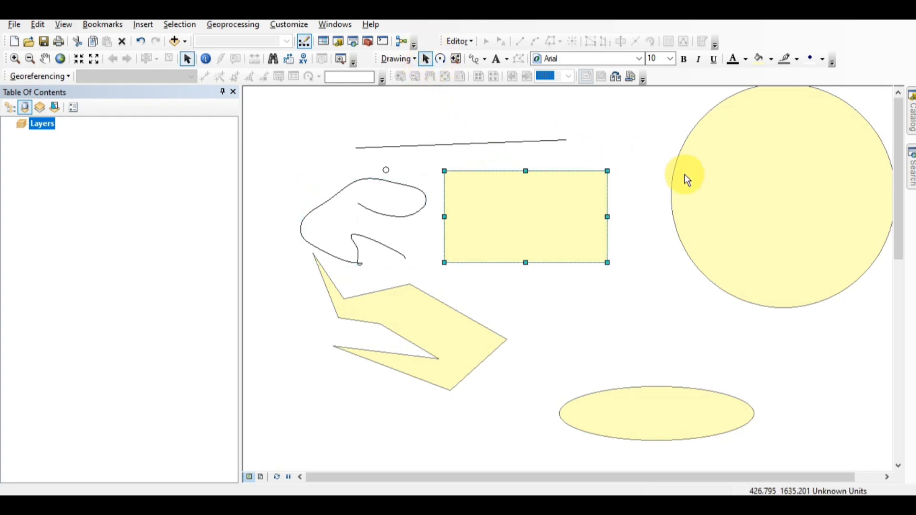
left_click(735, 192)
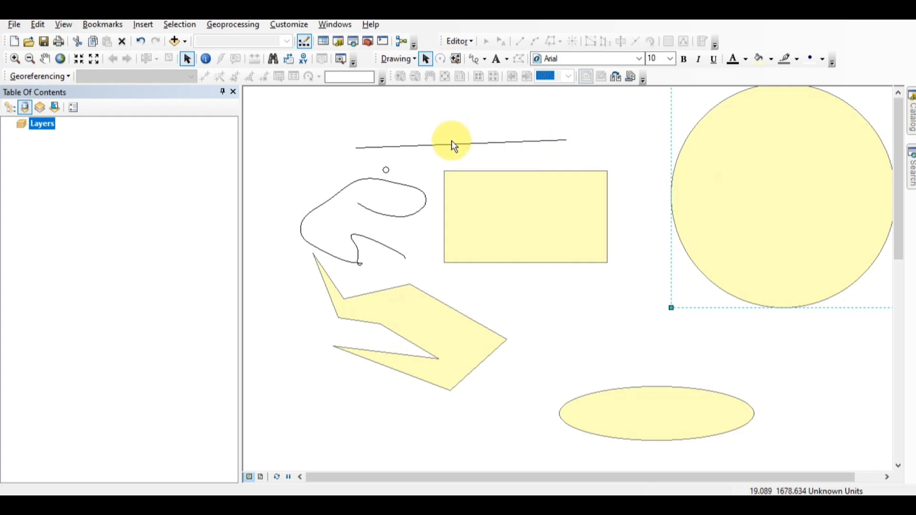
Step: Select the straight line followed by the point marker, zoom to the marker, and rotate it freehand
left_click(452, 143)
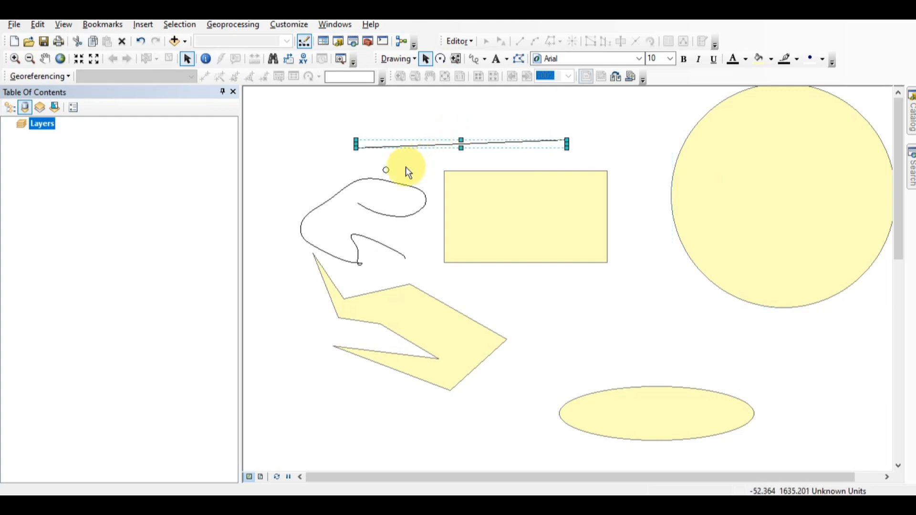
left_click(386, 170)
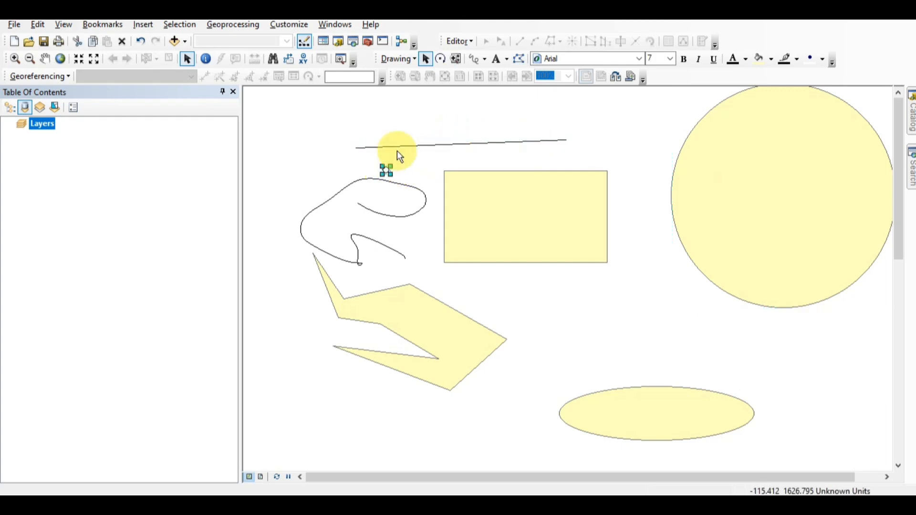
left_click(455, 59)
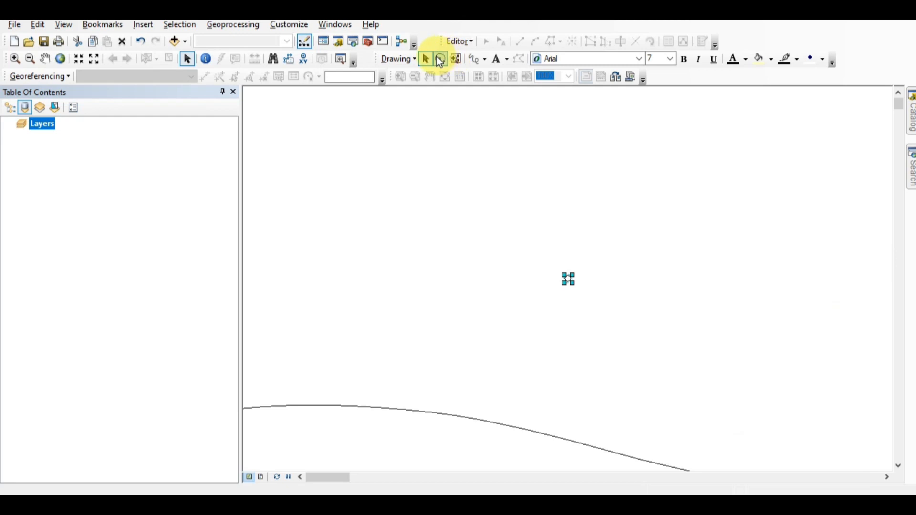
left_click(440, 58)
left_click_drag(512, 250, 487, 370)
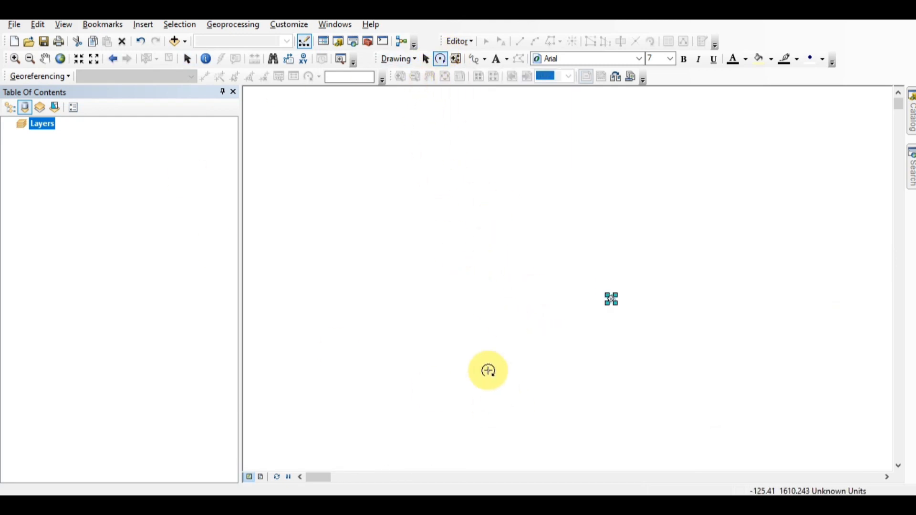
Step: Rotate the irregular polygon graphic freehand about its centre until it lies roughly horizontal below the freehand line and rectangle
left_click(92, 63)
left_click(93, 59)
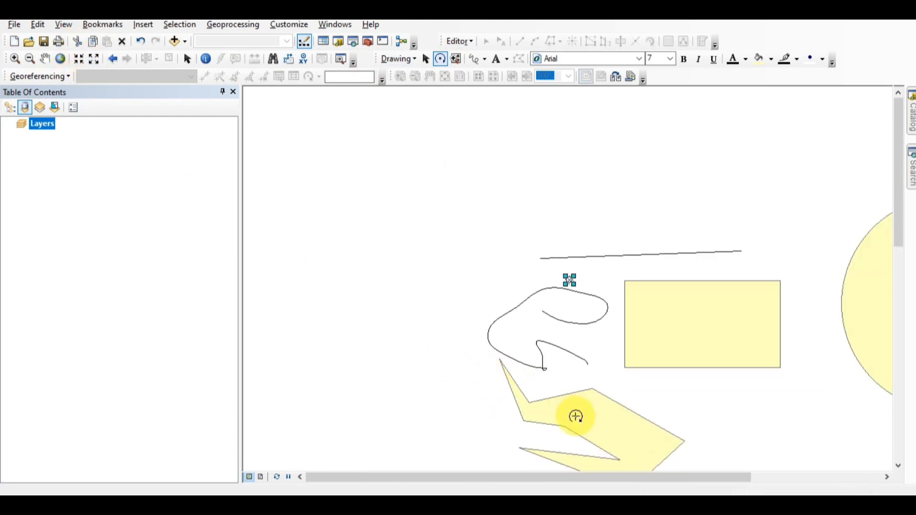
left_click(426, 59)
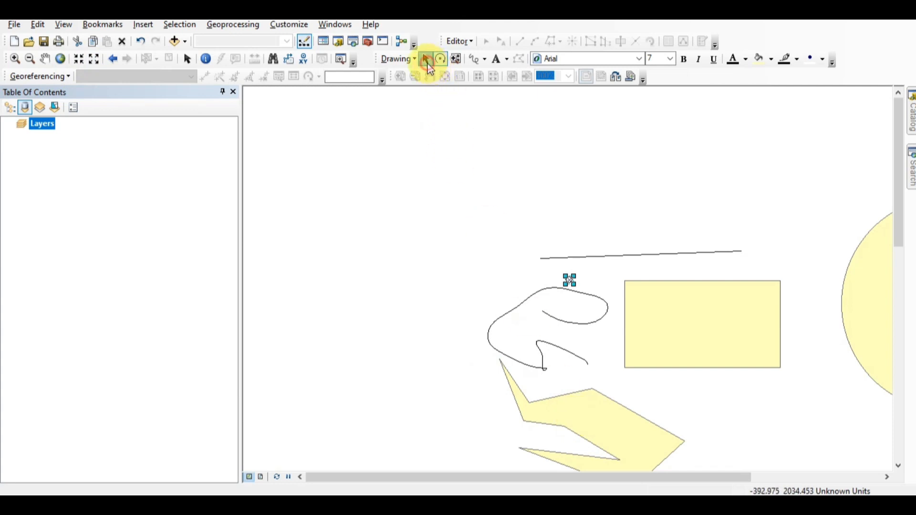
left_click(589, 397)
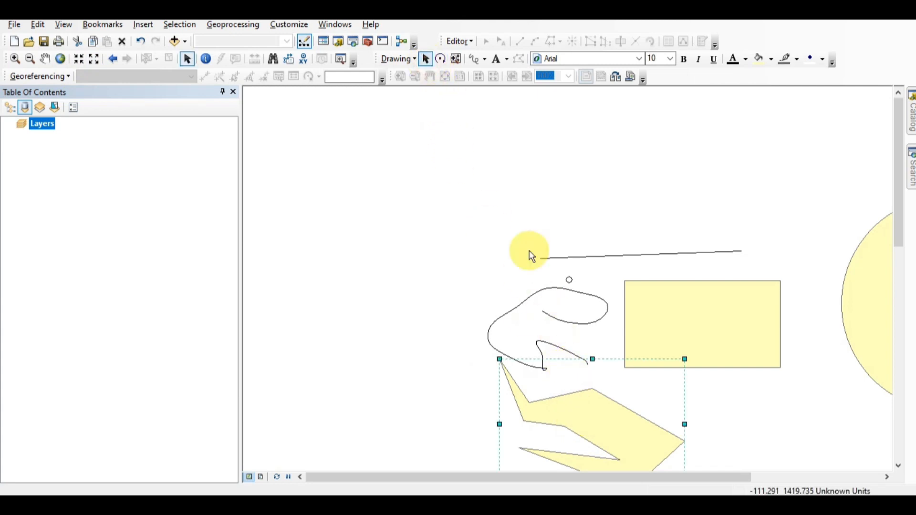
left_click(441, 58)
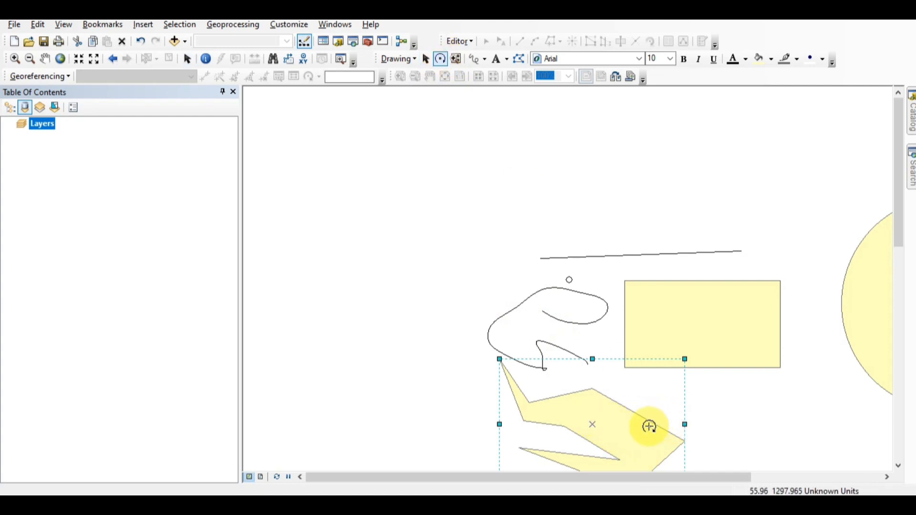
left_click_drag(649, 425, 428, 328)
left_click_drag(597, 402, 599, 360)
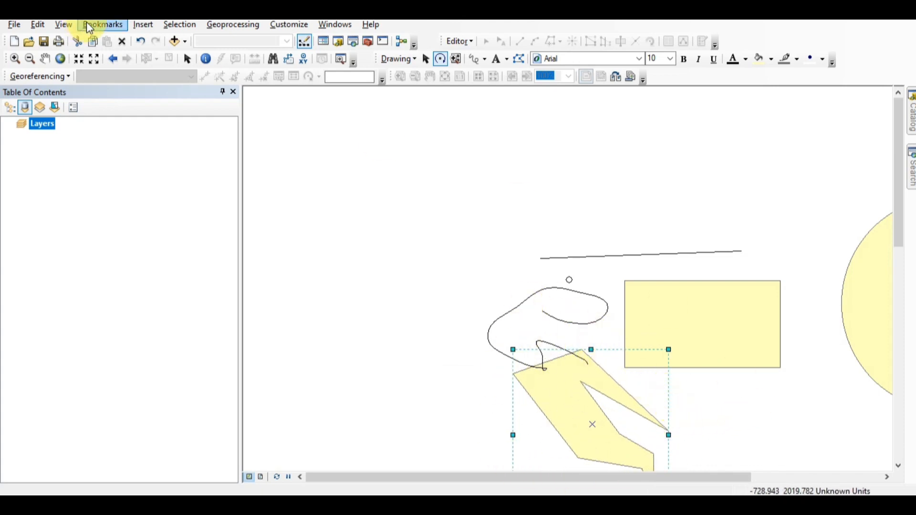
left_click(45, 58)
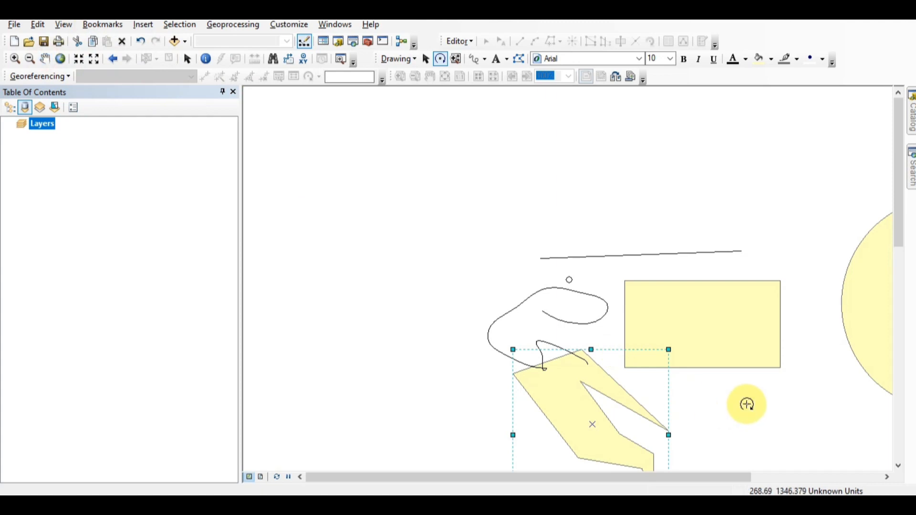
left_click_drag(740, 399, 633, 317)
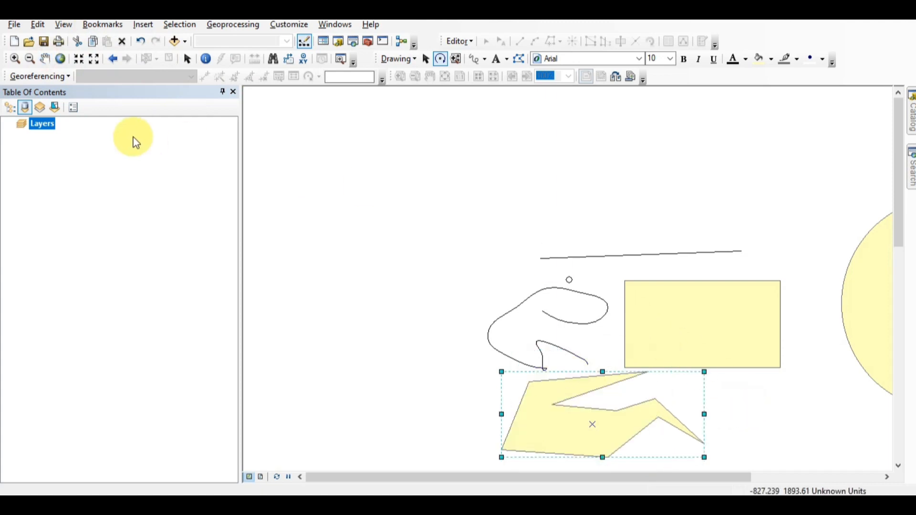
Step: Add the text "abc" inside the rectangle, right of its centre, using the Text tool
left_click(45, 58)
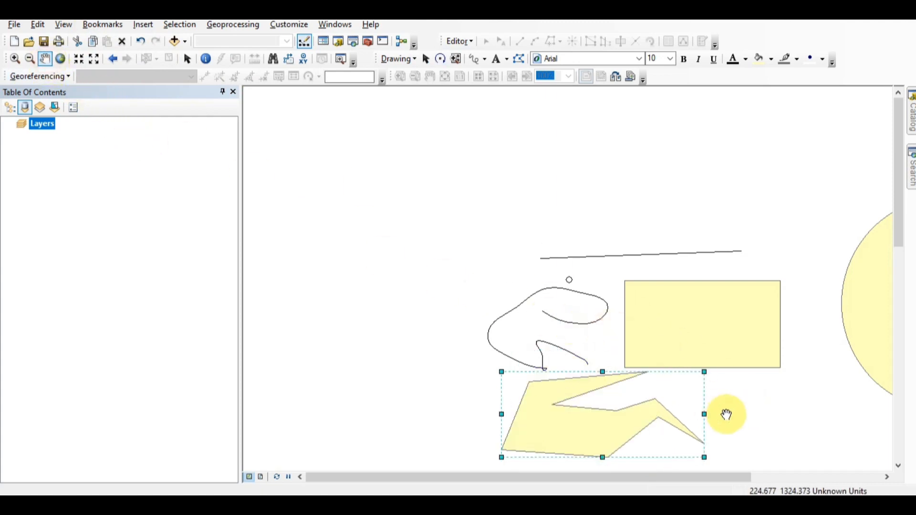
left_click_drag(724, 415, 560, 262)
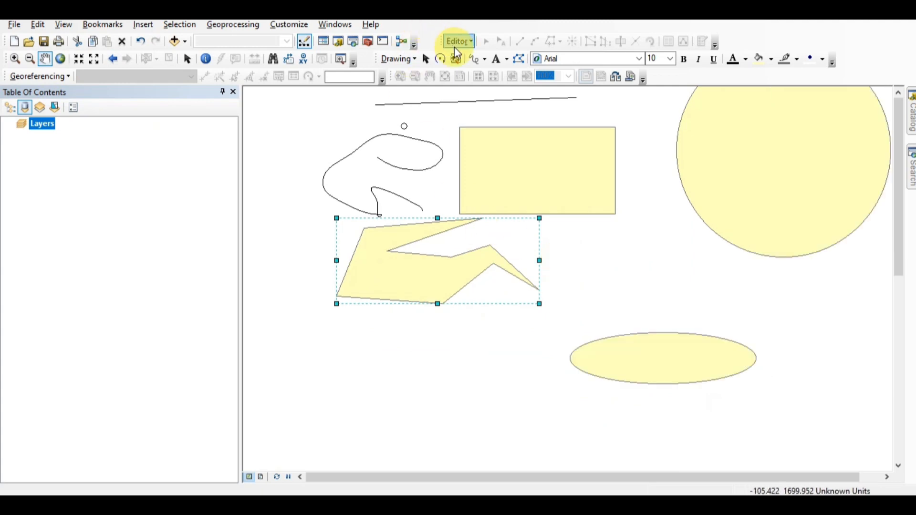
left_click(496, 61)
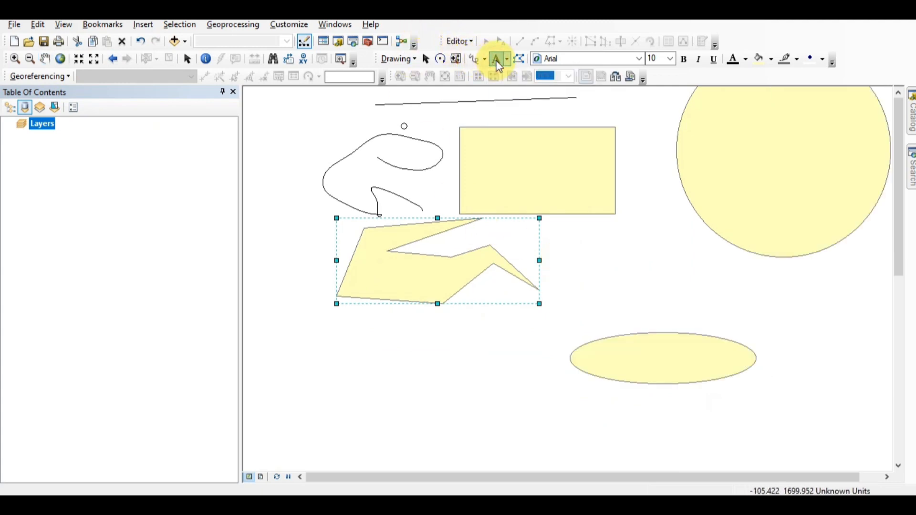
left_click(507, 64)
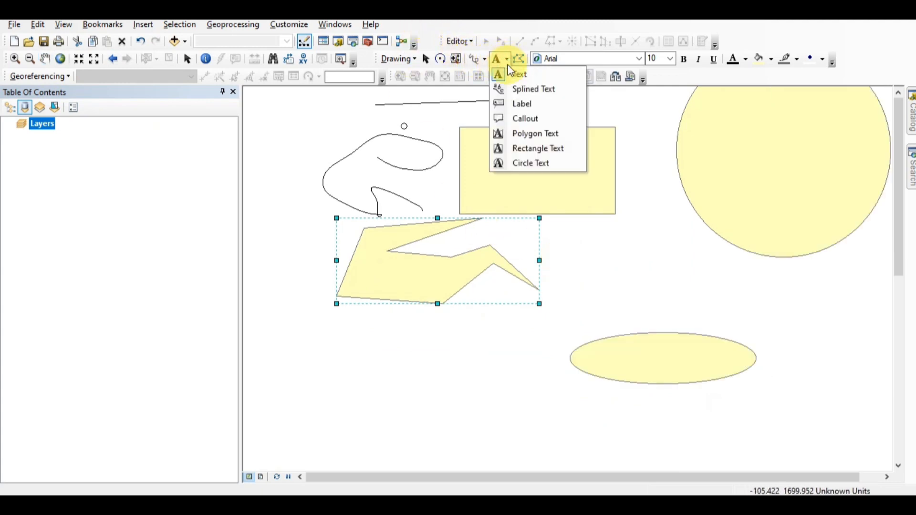
left_click(509, 75)
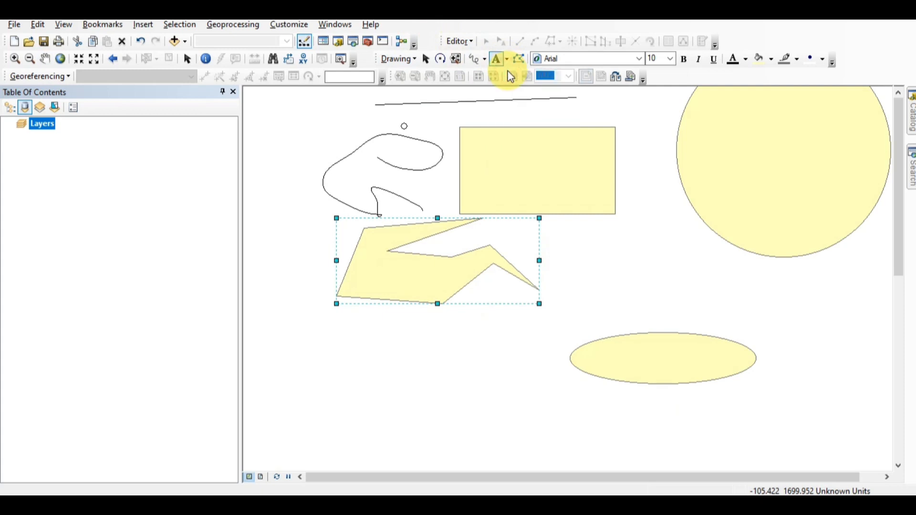
left_click(567, 171)
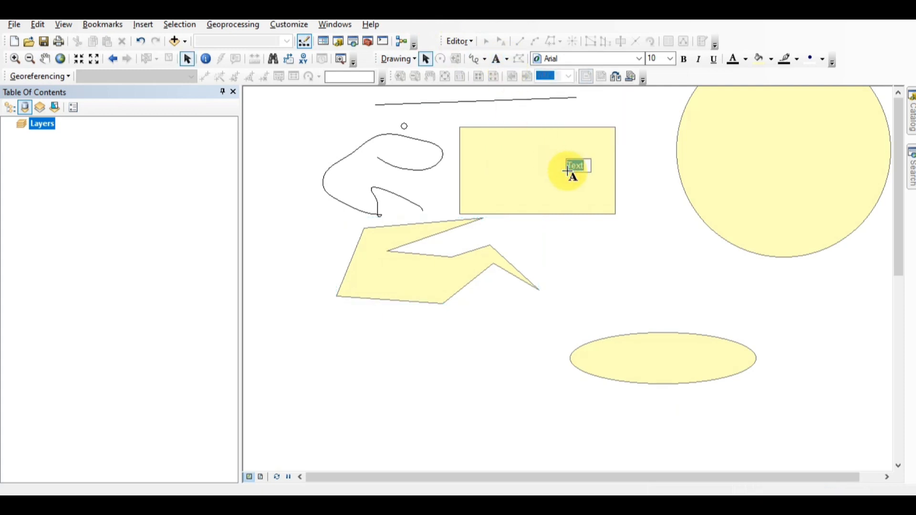
type("abc")
key("Return")
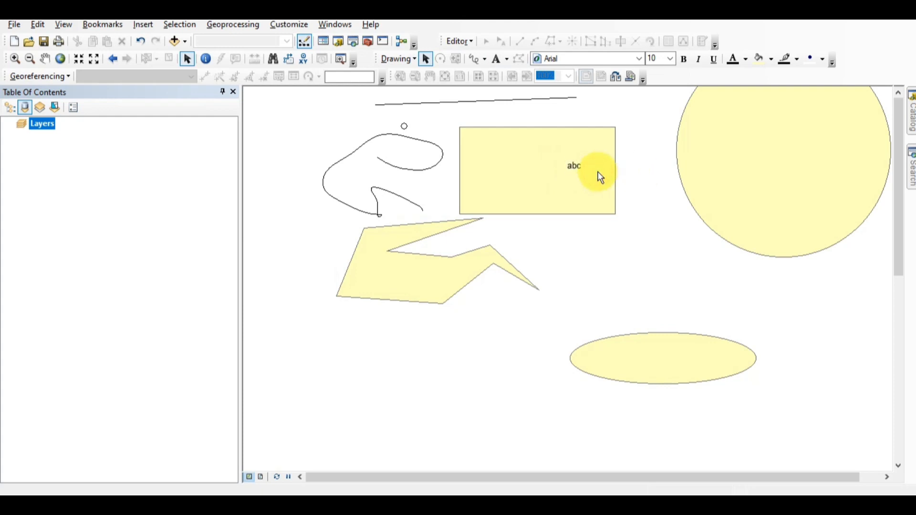
Step: Activate the Label tool and view its placement and label style options, closing them without changes
left_click(509, 61)
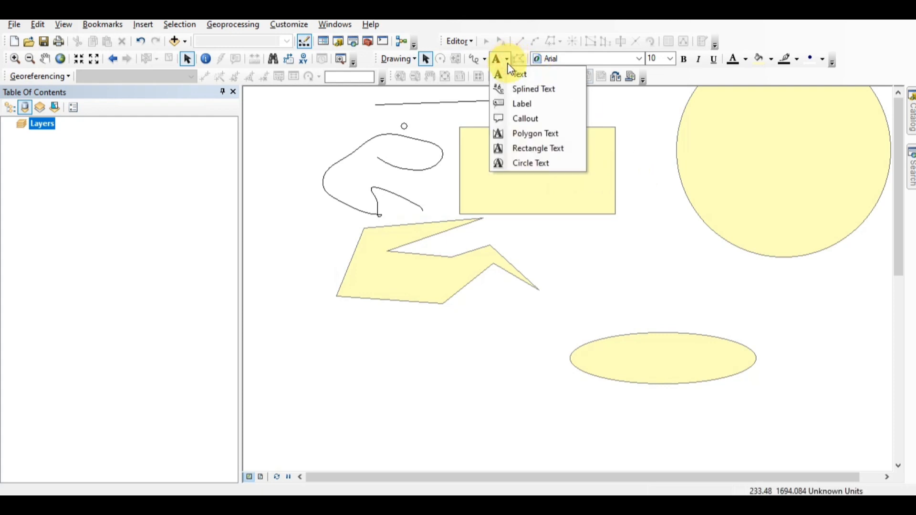
left_click(520, 109)
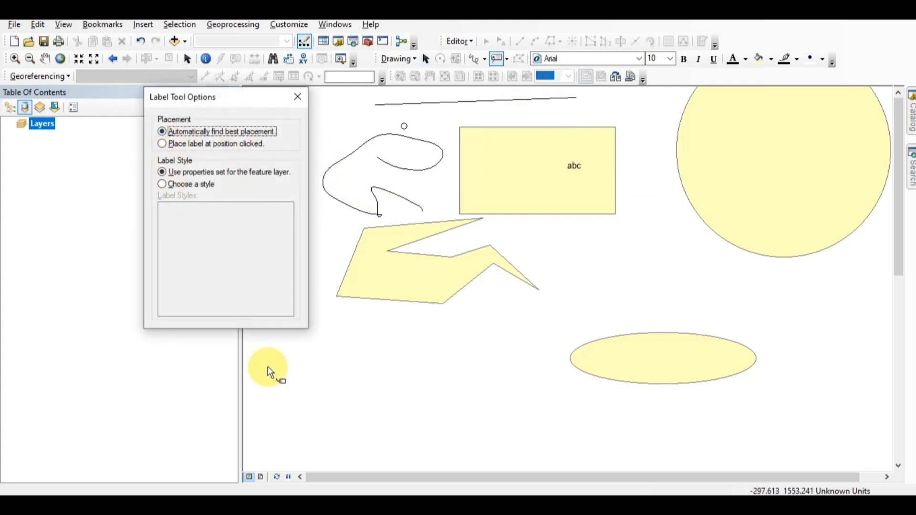
left_click(298, 97)
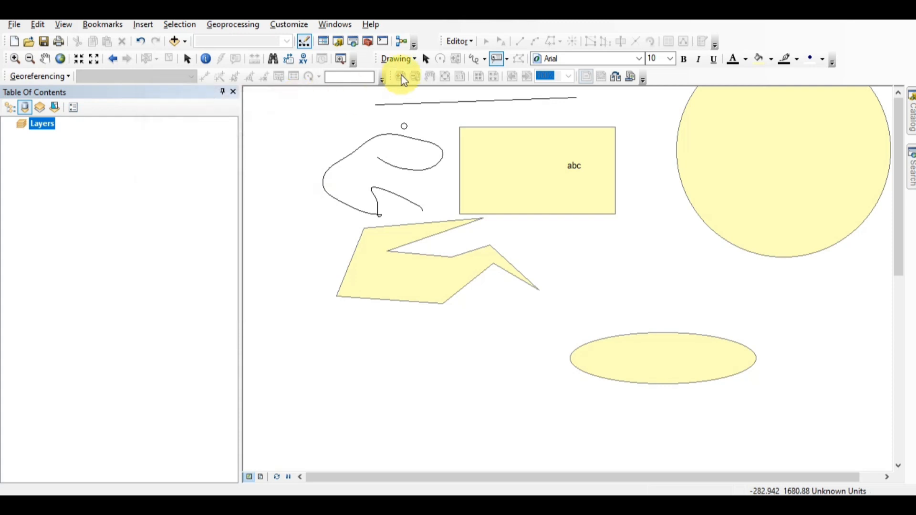
Step: Review the available text tool types and browse the list of fonts without choosing a different one
left_click(507, 60)
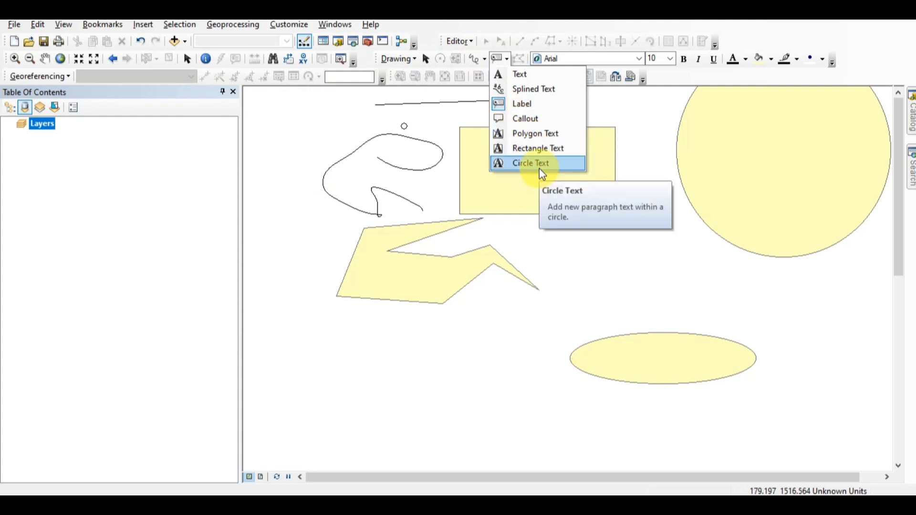
left_click(520, 62)
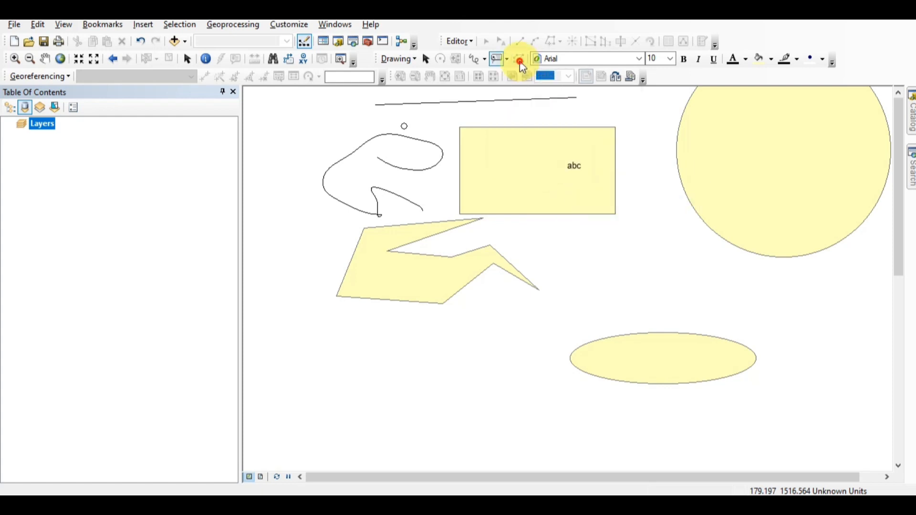
left_click(640, 59)
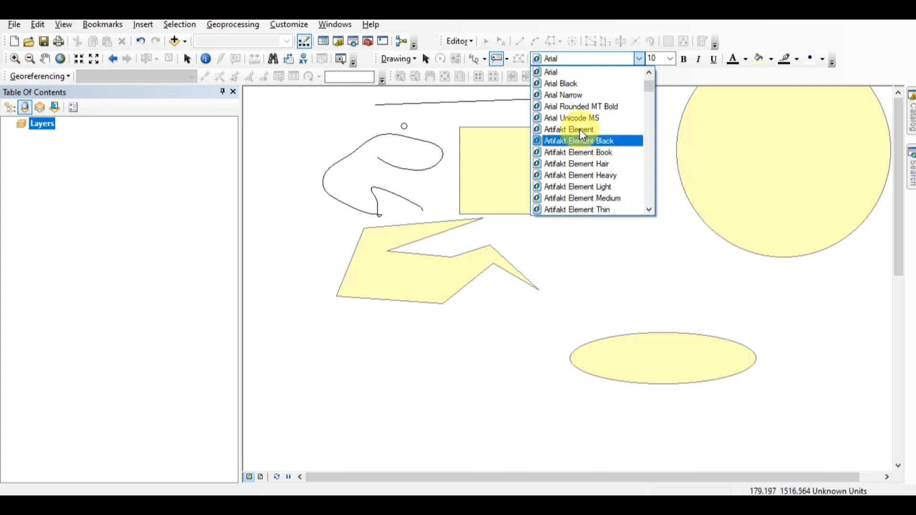
scroll(578, 127, "down", 1)
scroll(581, 134, "down", 2)
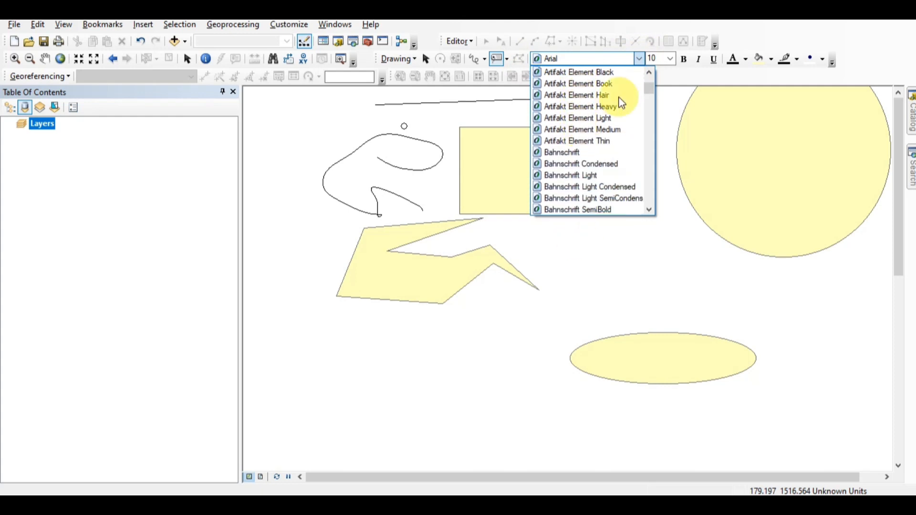
left_click(671, 63)
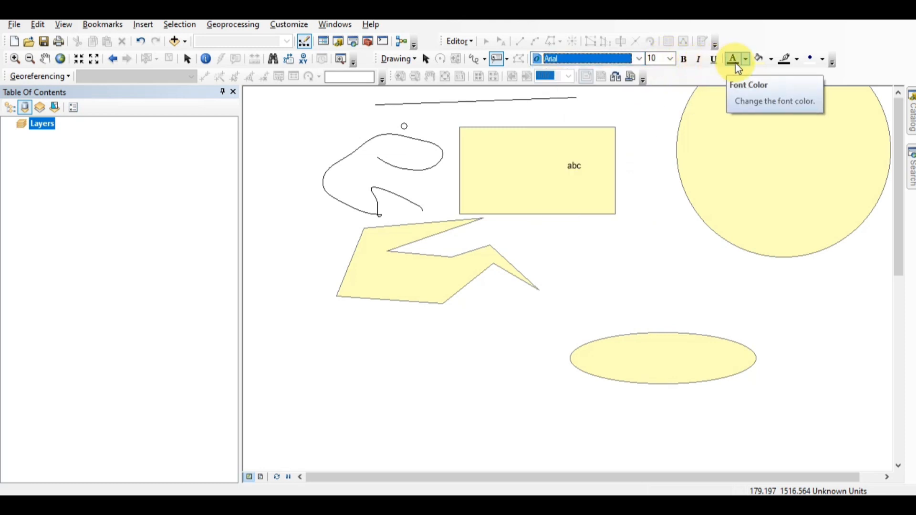
Step: Examine the font colour and fill colour palettes
left_click(747, 59)
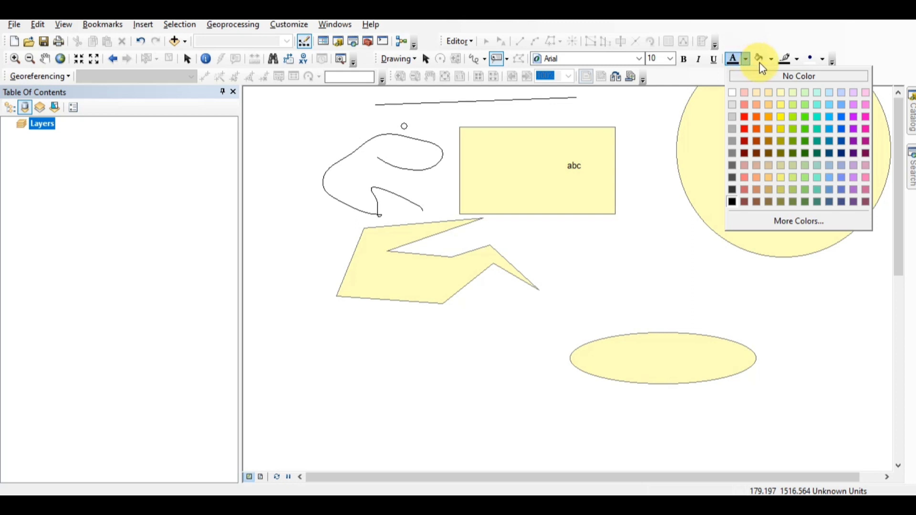
left_click(761, 66)
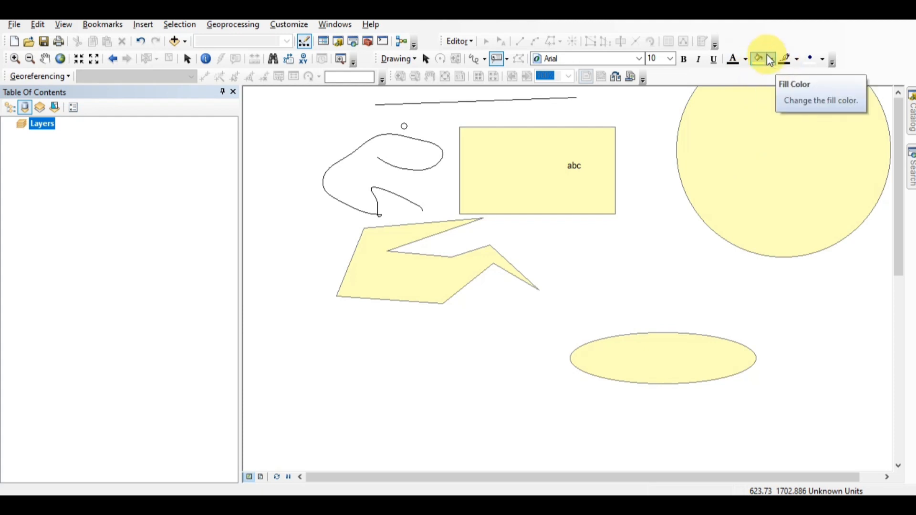
left_click(773, 67)
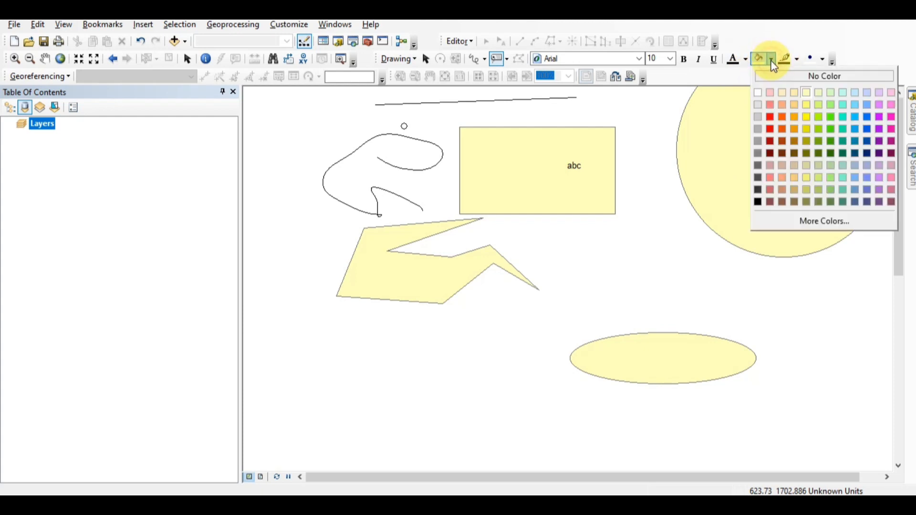
left_click(754, 92)
left_click(753, 117)
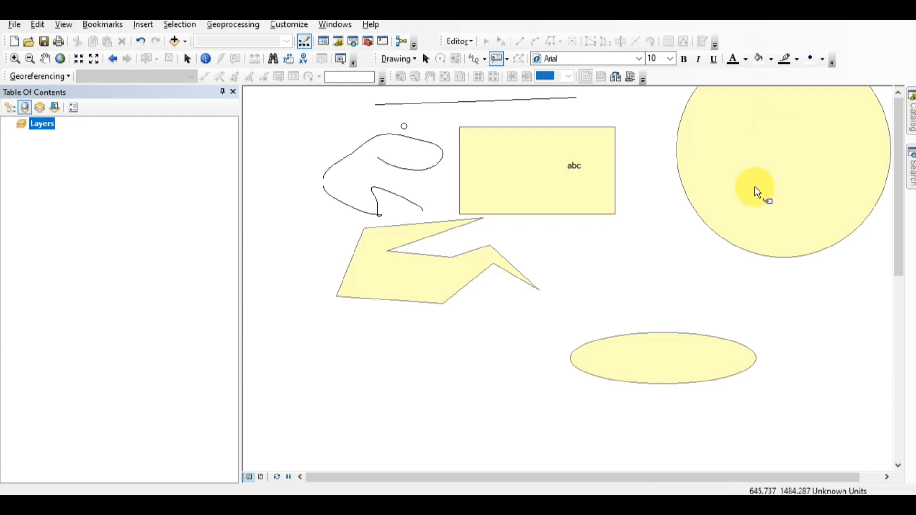
left_click(771, 59)
left_click(762, 97)
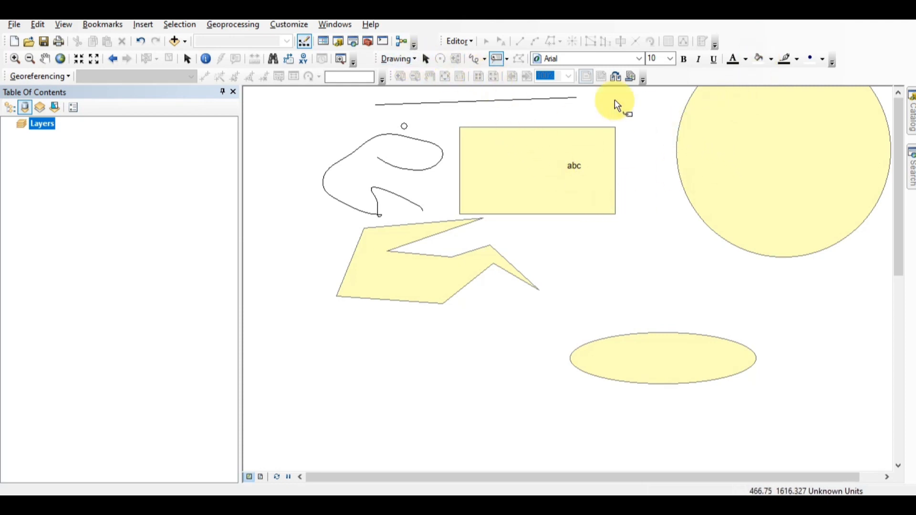
Step: Select the large circle graphic and set its fill colour to Rose Quartz
left_click(428, 60)
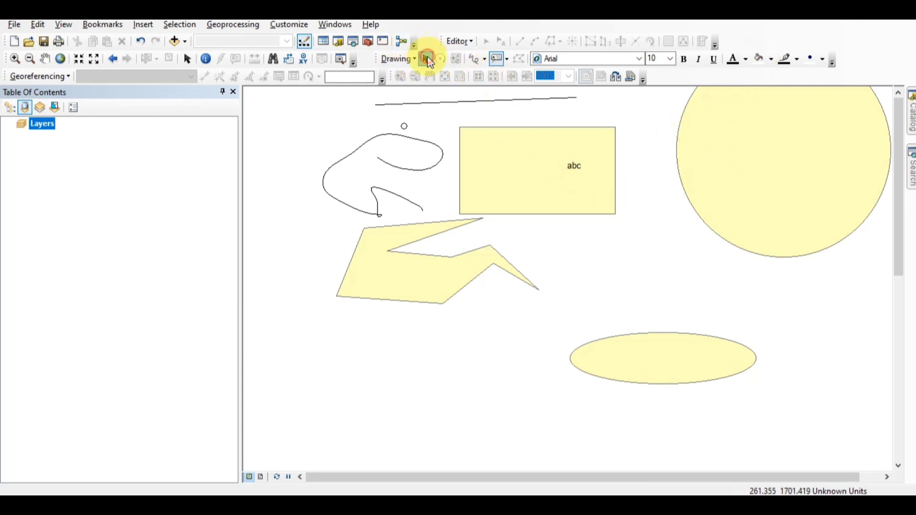
left_click(809, 177)
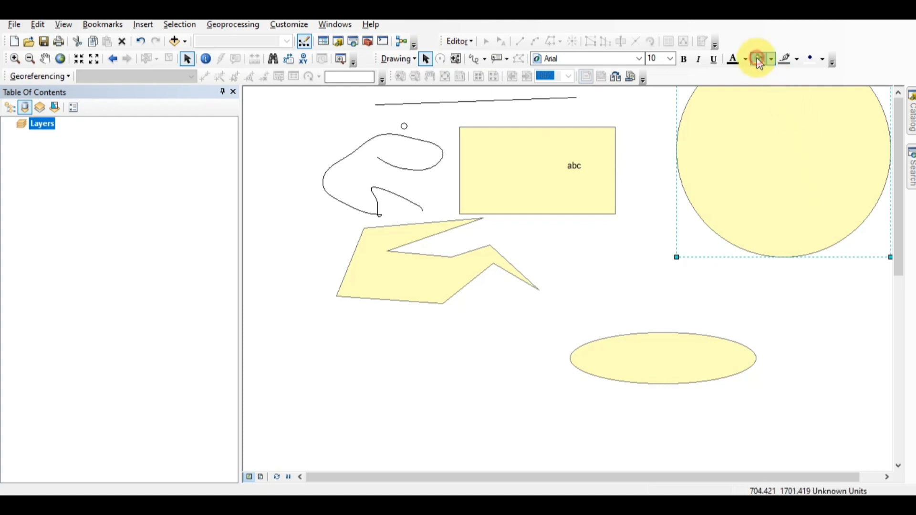
left_click(771, 60)
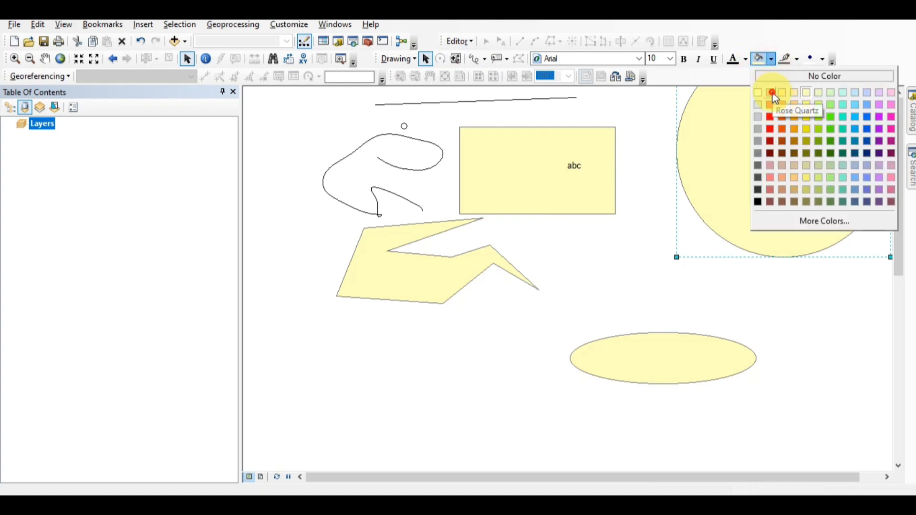
left_click(772, 93)
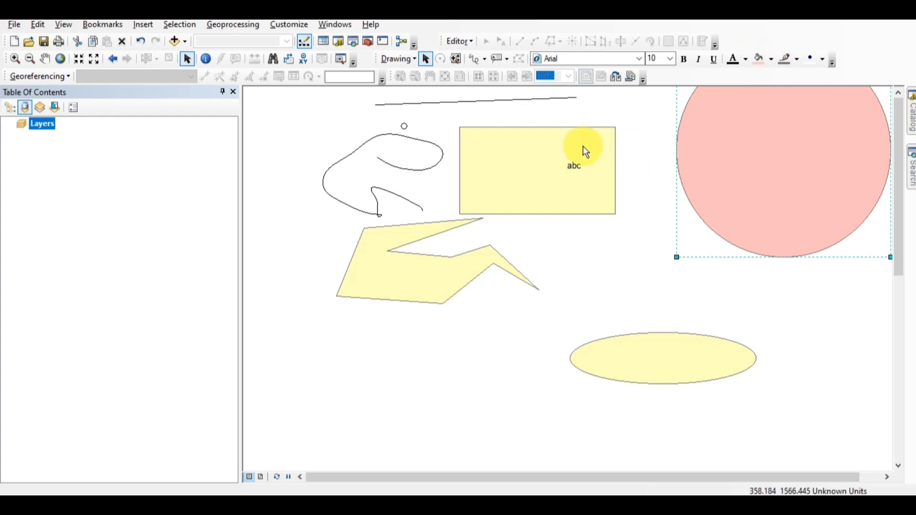
Step: Select the straight line above the rectangle and set its line colour to blue
left_click(528, 98)
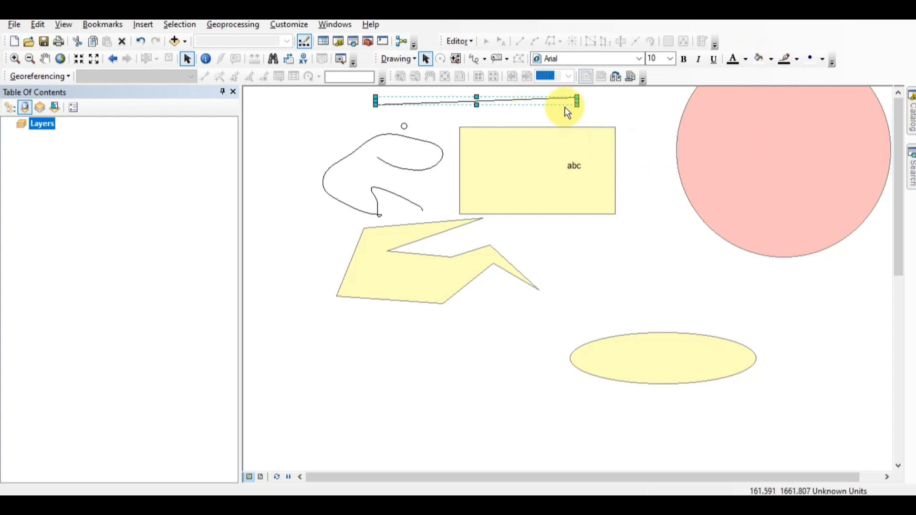
left_click(799, 61)
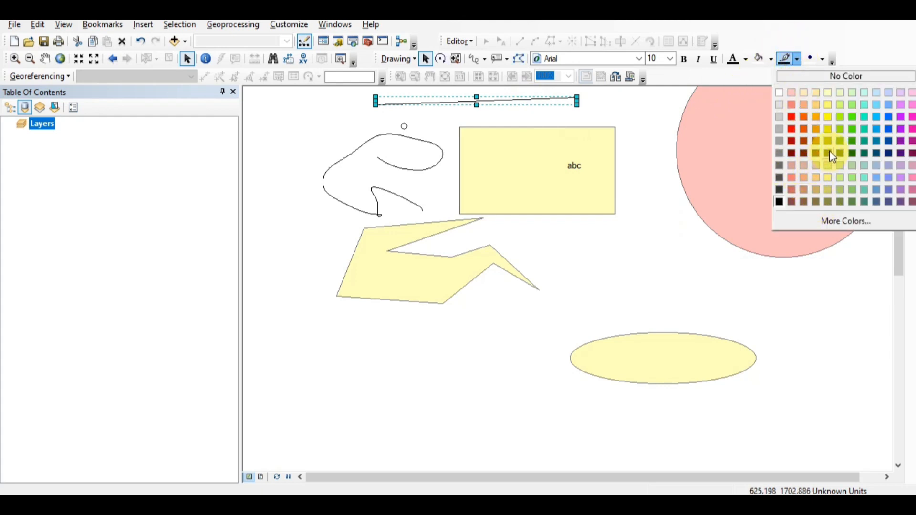
left_click(891, 132)
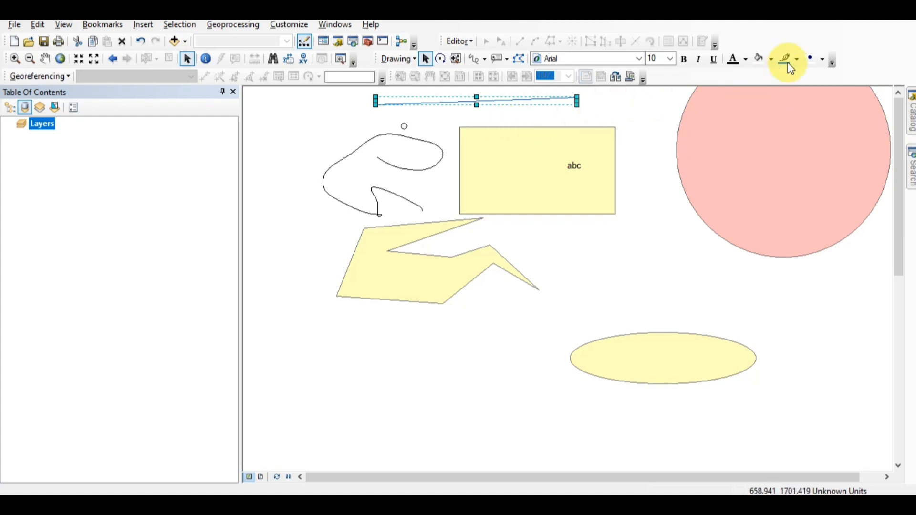
Step: Select the small point marker above the freehand curve and set its marker colour to black
left_click(822, 61)
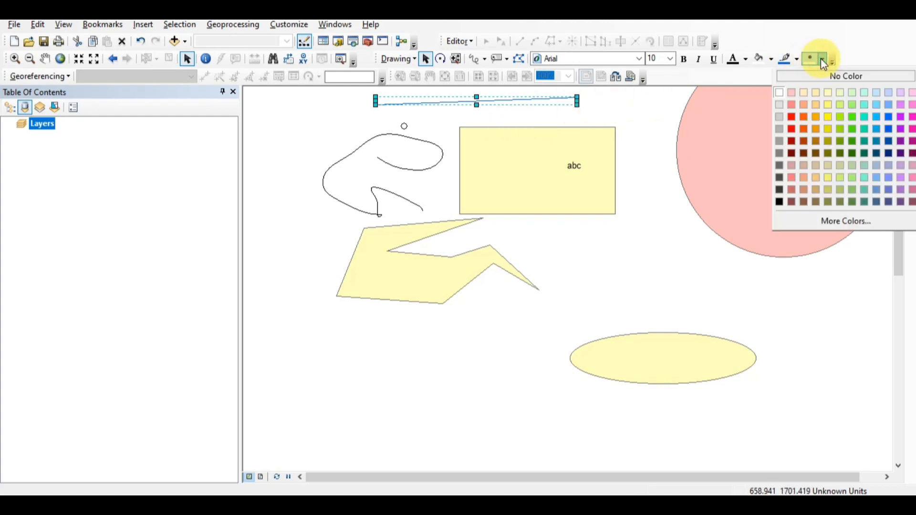
left_click(779, 202)
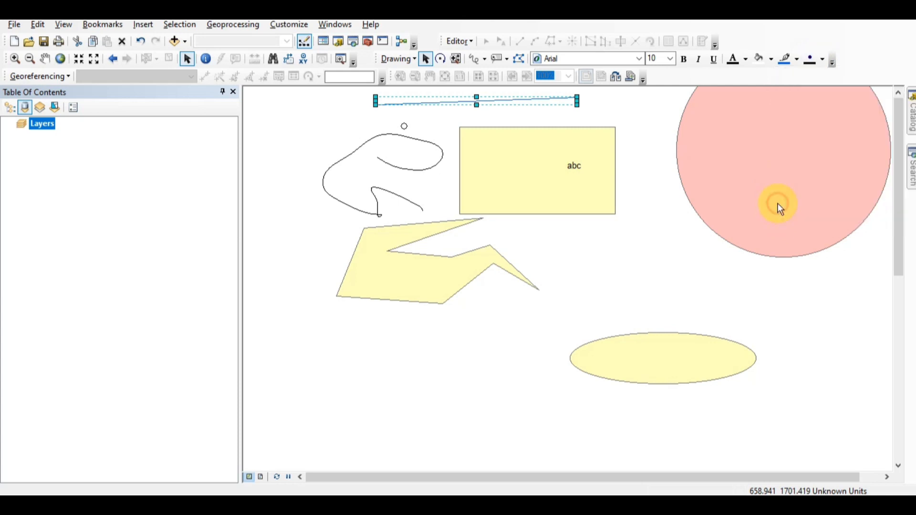
left_click(404, 126)
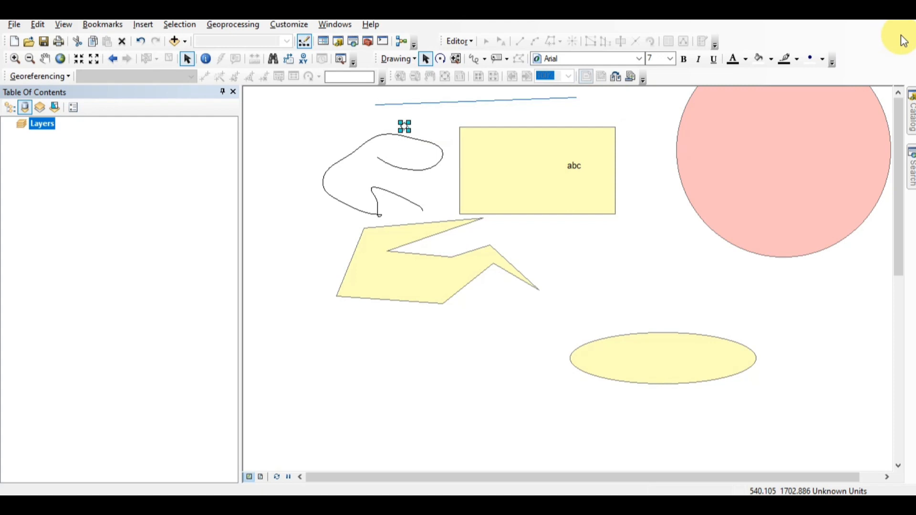
left_click(821, 60)
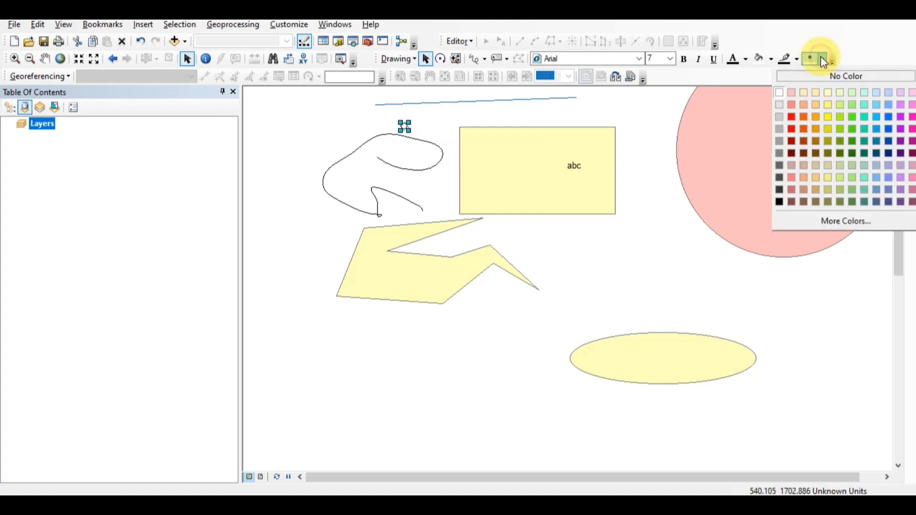
left_click(781, 203)
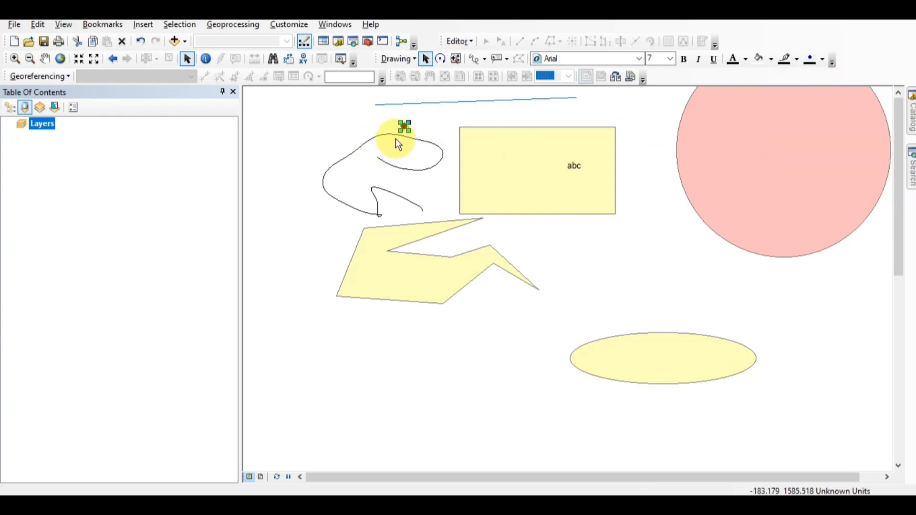
Step: Resize the point marker graphic by its lower-right corner to a size of about 176
mouse_move(407, 129)
left_mouse_down()
mouse_move(579, 253)
mouse_move(528, 247)
mouse_move(740, 323)
left_mouse_up()
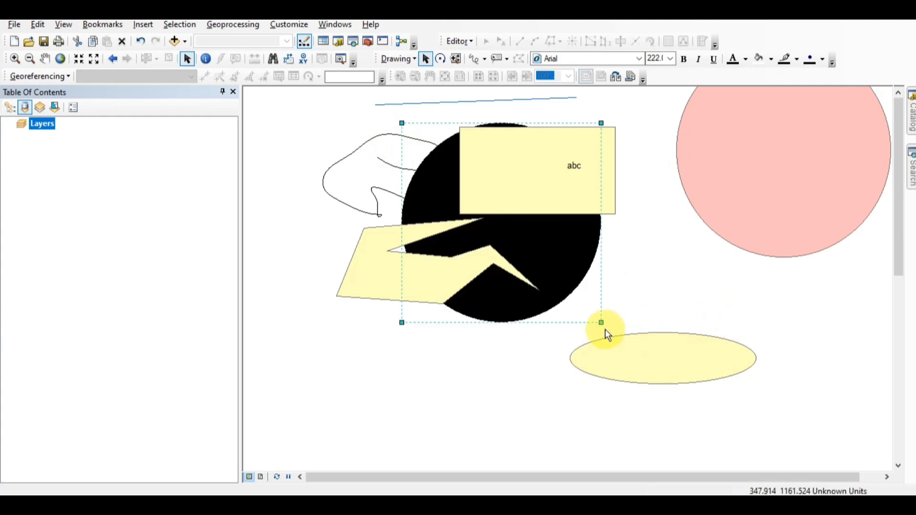
left_click_drag(602, 322, 795, 421)
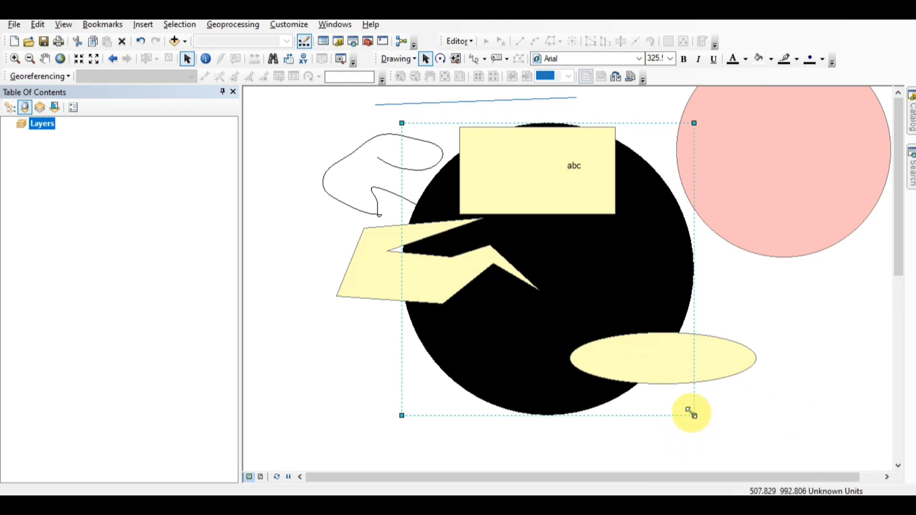
left_click_drag(692, 414, 560, 282)
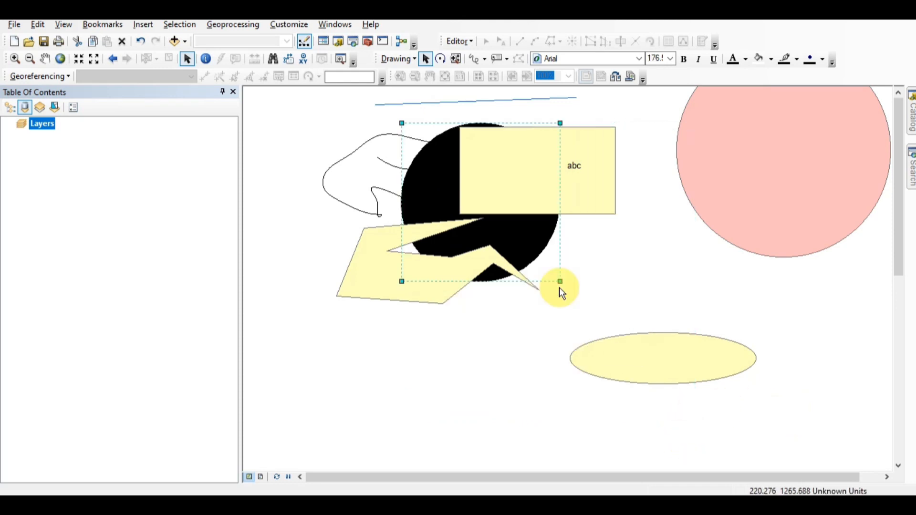